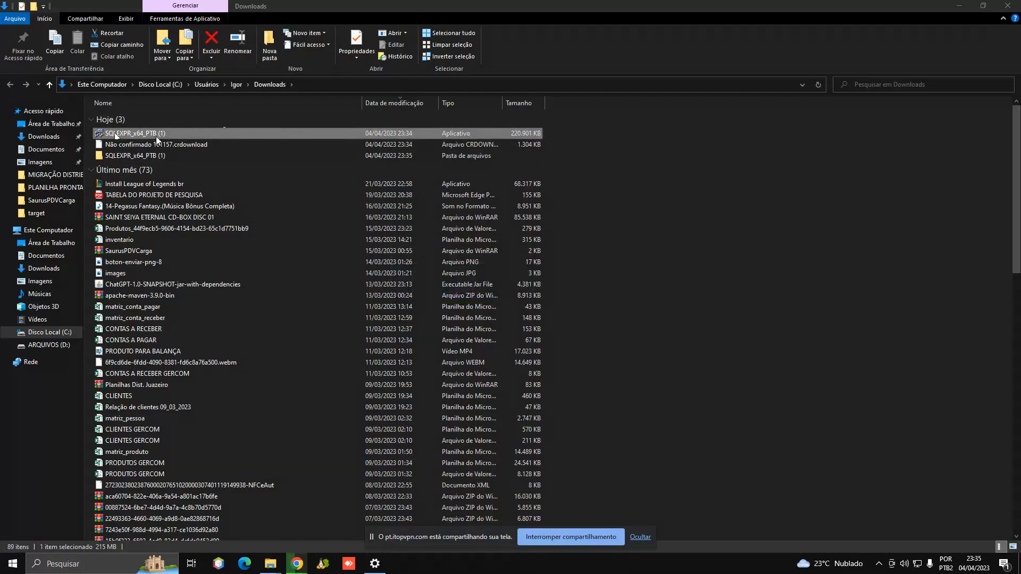
# Step: Refresh the Downloads folder and start a new standalone SQL Server 2014 installation from the Installation Center
pyautogui.rightClick(579, 145)
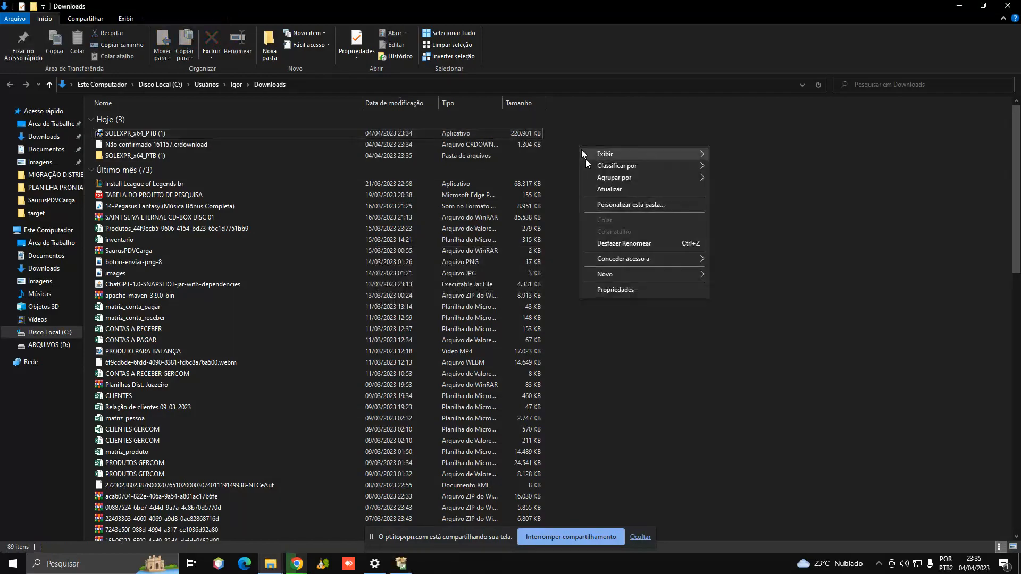
pyautogui.click(608, 190)
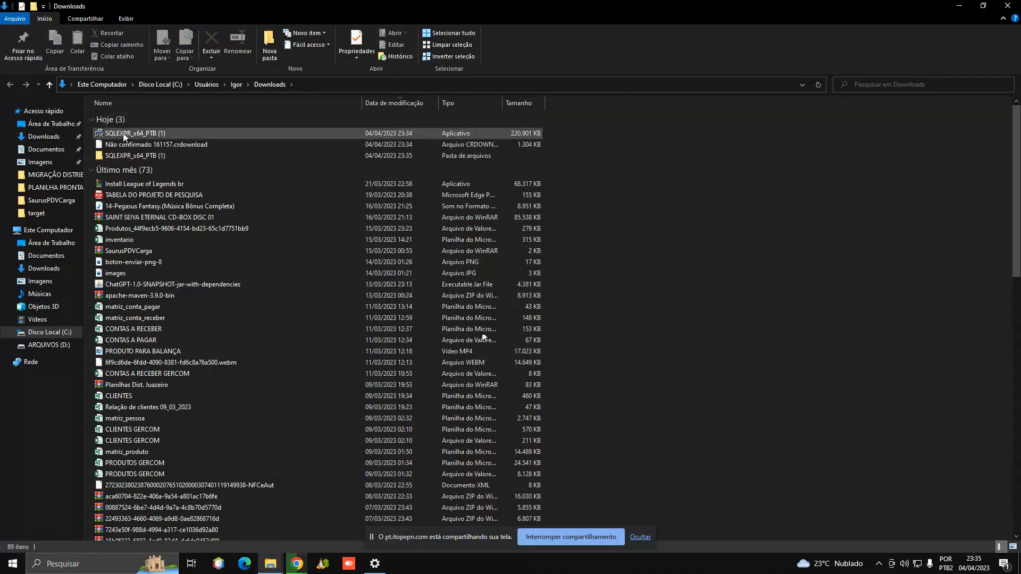
pyautogui.moveTo(180, 10); pyautogui.dragTo(396, 92)
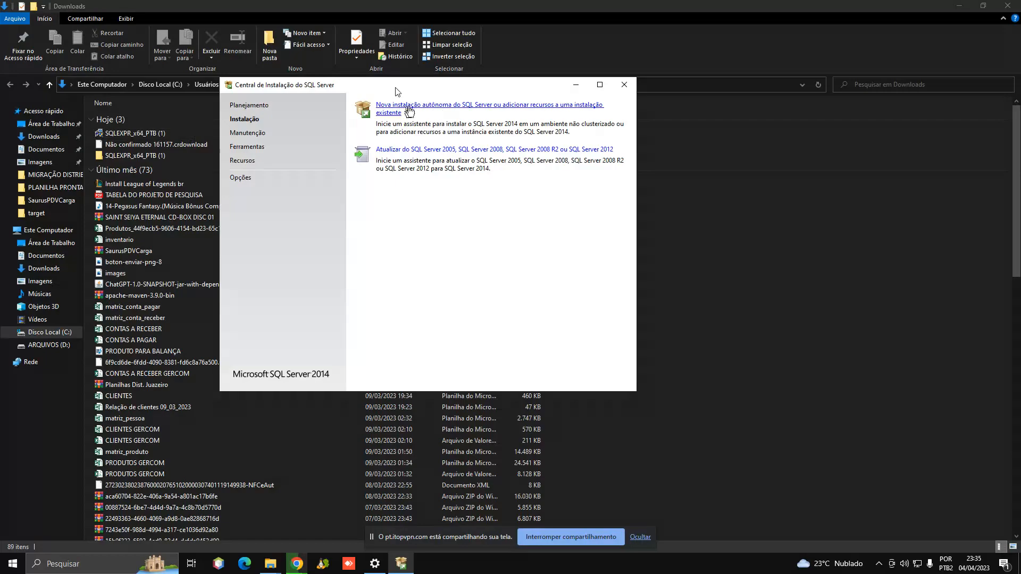
pyautogui.click(411, 105)
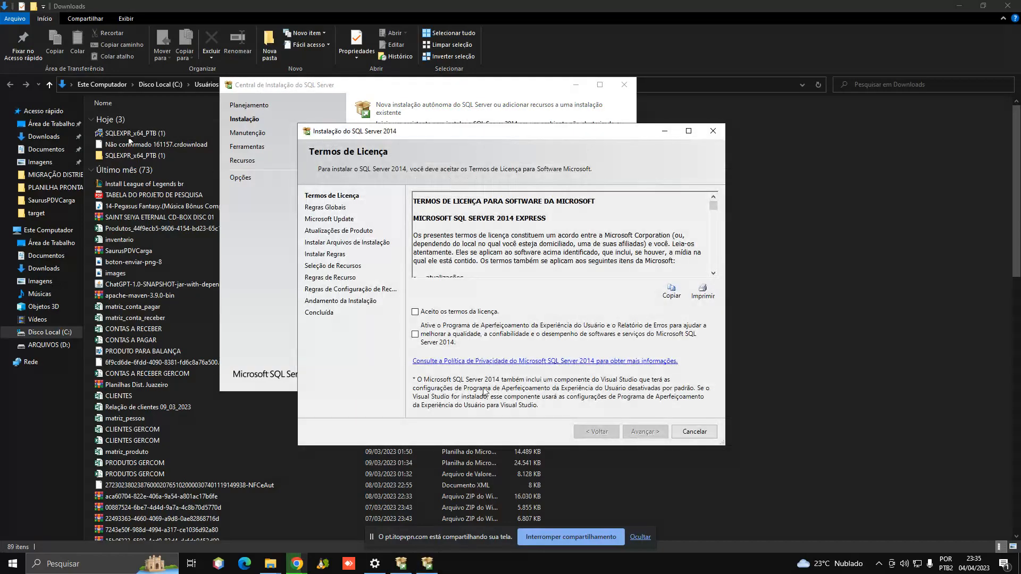
# Step: Accept the licence terms and continue past the Microsoft Update page without enabling update checks
pyautogui.click(414, 311)
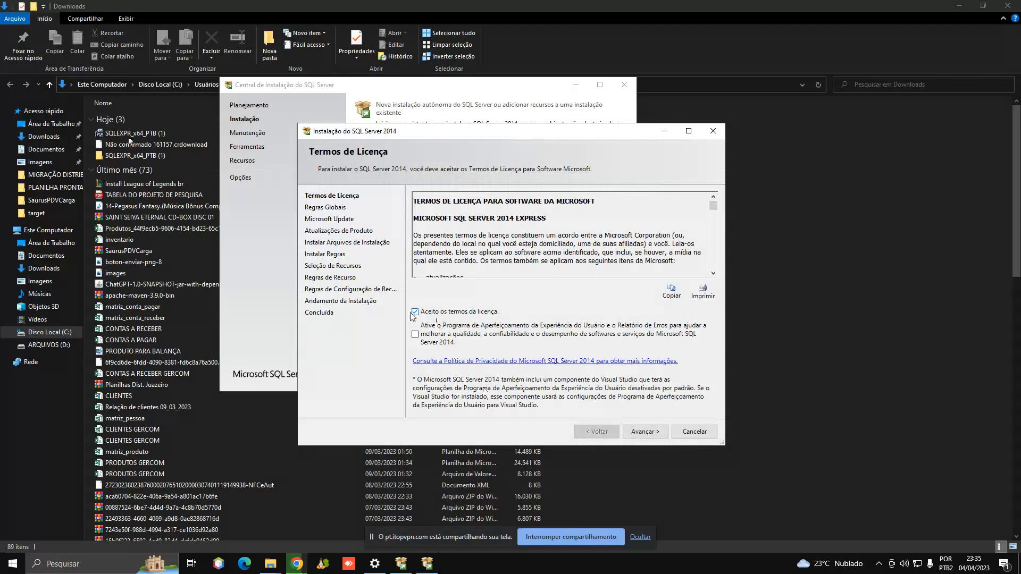
pyautogui.click(645, 432)
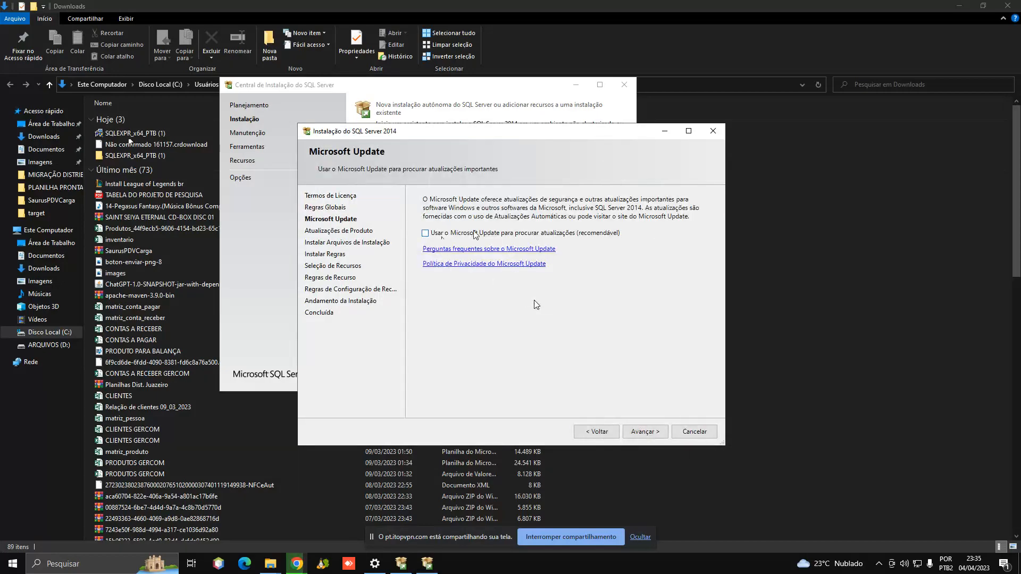
pyautogui.click(645, 431)
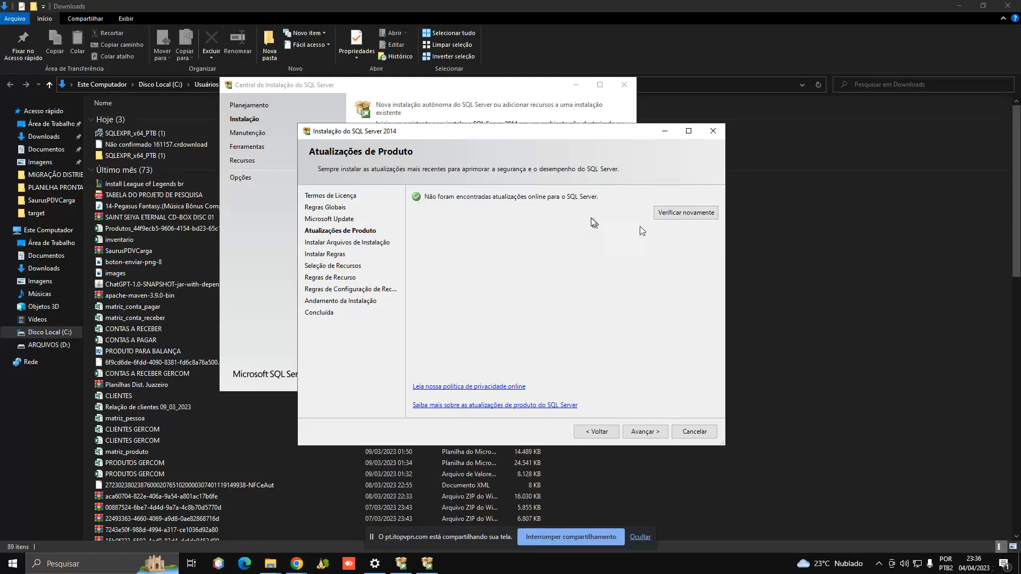
# Step: Check the computer's system type in the Windows system information, then close Settings
pyautogui.click(971, 565)
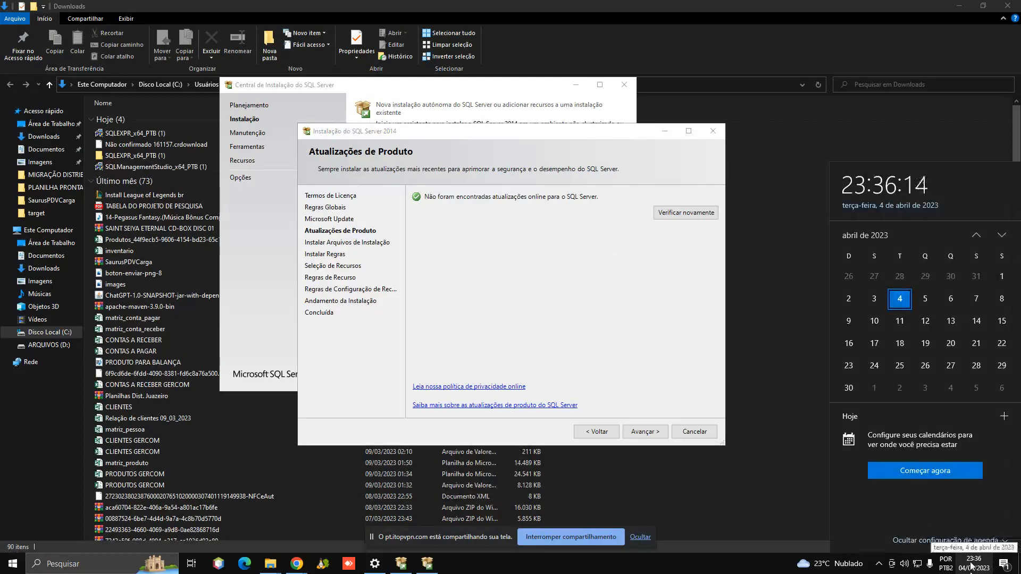
pyautogui.click(1003, 564)
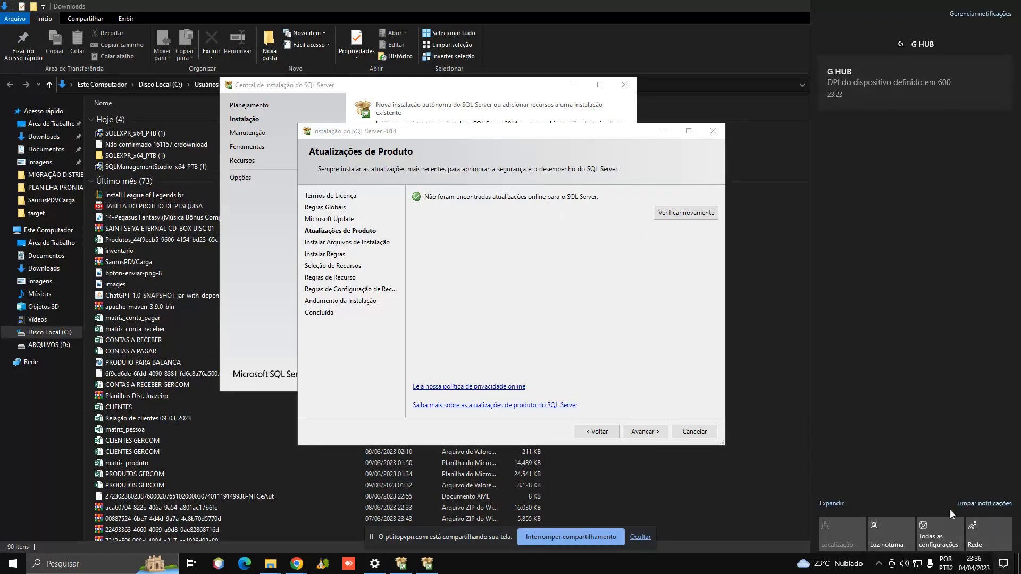
pyautogui.click(934, 525)
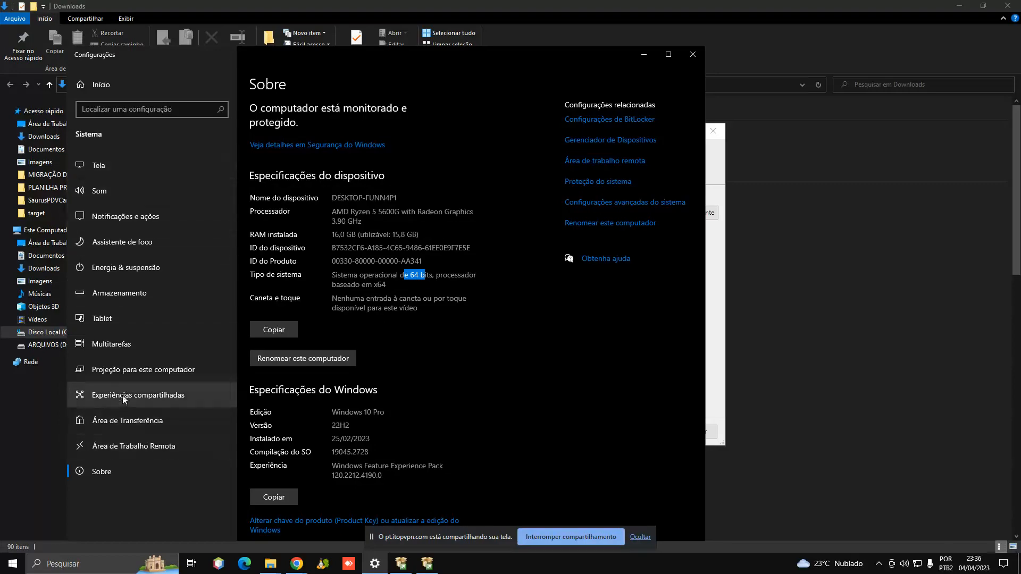
pyautogui.click(119, 469)
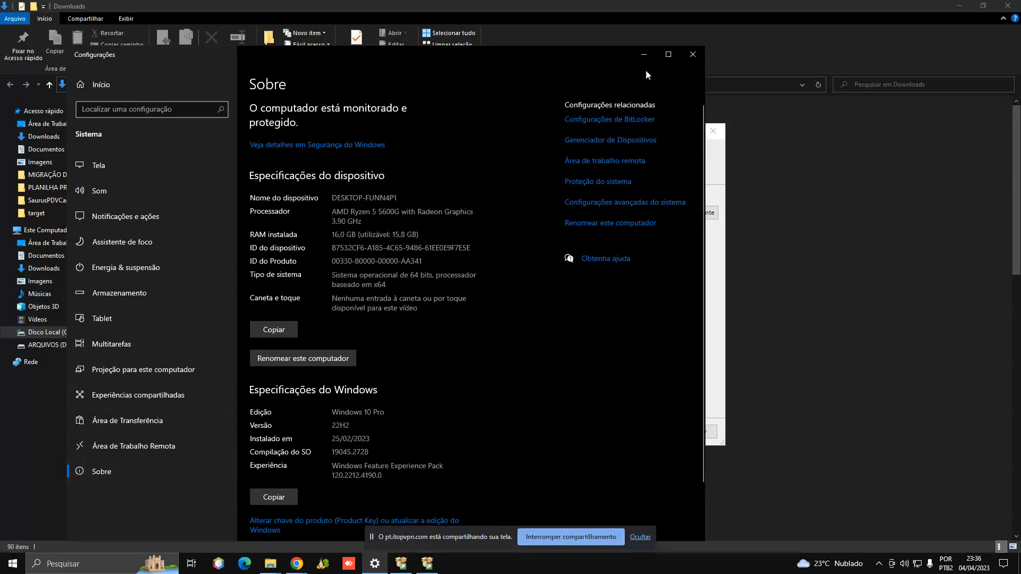
pyautogui.click(692, 54)
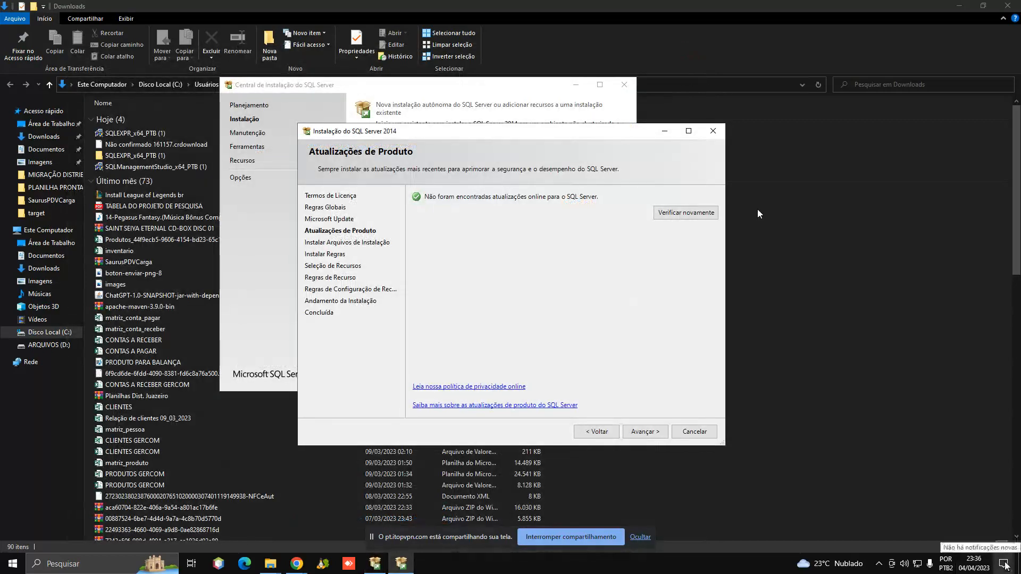
# Step: Check the Windows Update status under Atualização e Segurança, then close Settings
pyautogui.click(1004, 565)
pyautogui.click(934, 529)
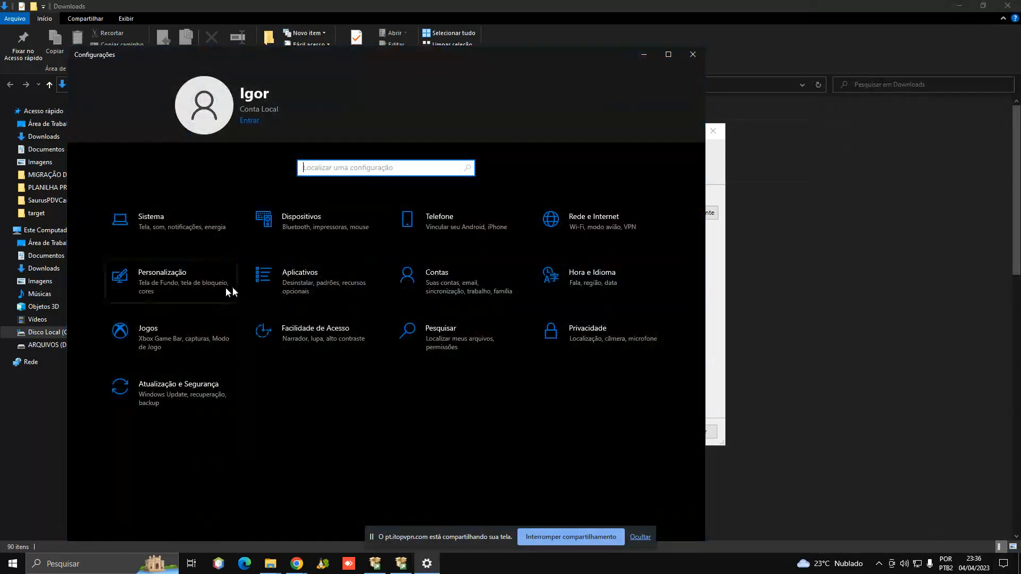
pyautogui.click(166, 390)
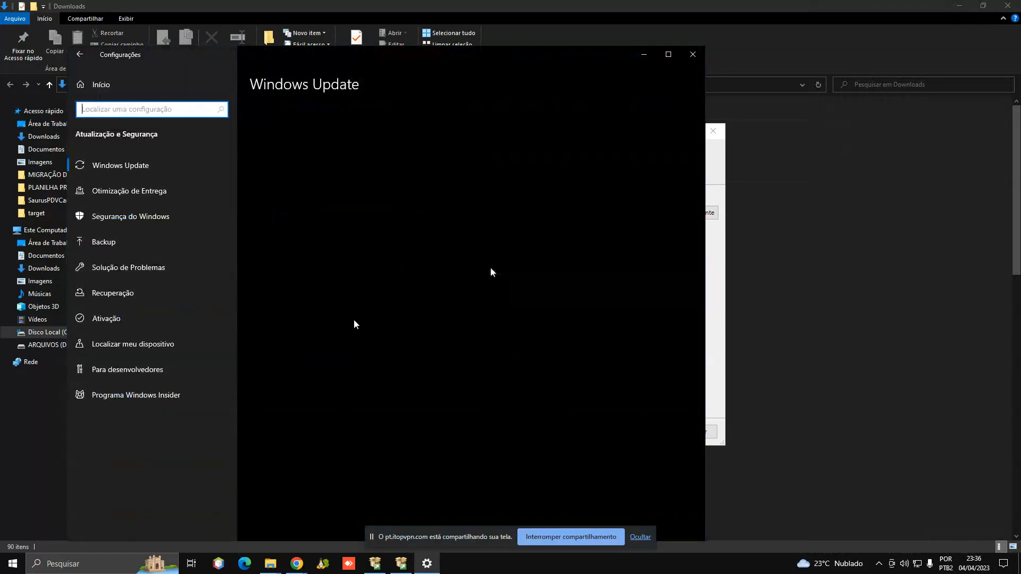
pyautogui.click(142, 173)
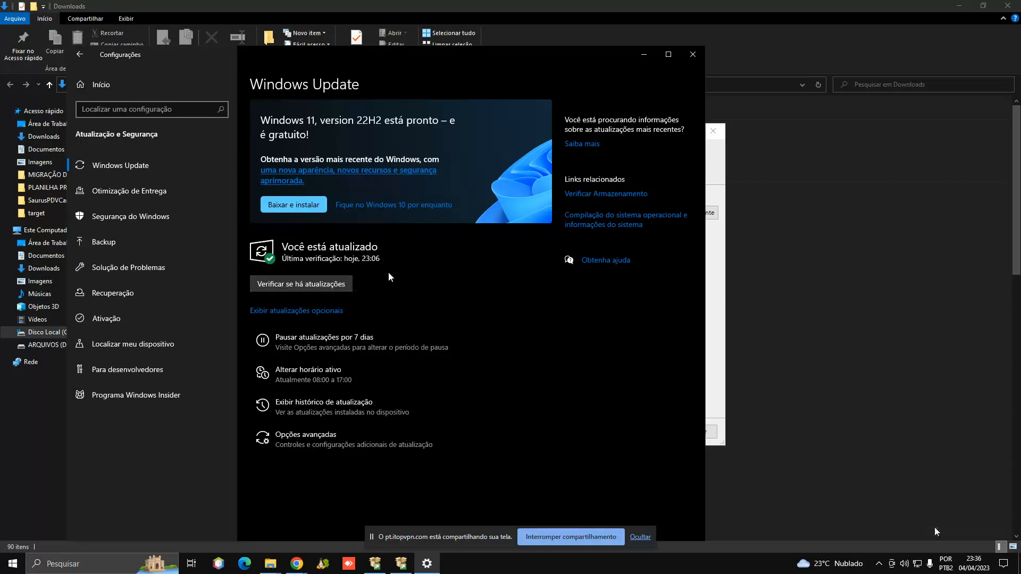
pyautogui.click(692, 54)
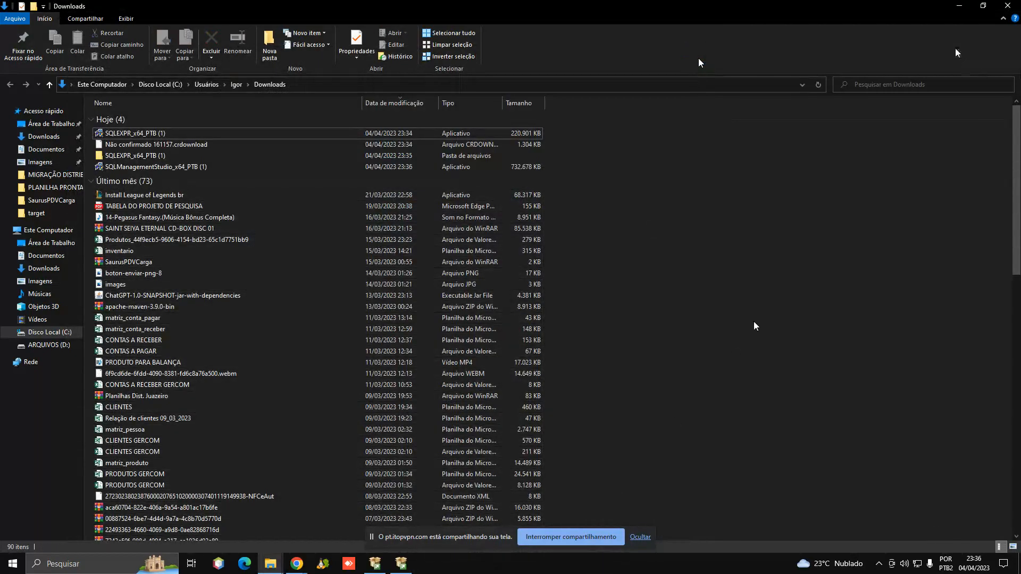
# Step: Minimize the Downloads window and continue setup past the product updates, keeping the preselected features and directories
pyautogui.click(959, 6)
pyautogui.moveTo(504, 136); pyautogui.dragTo(547, 110)
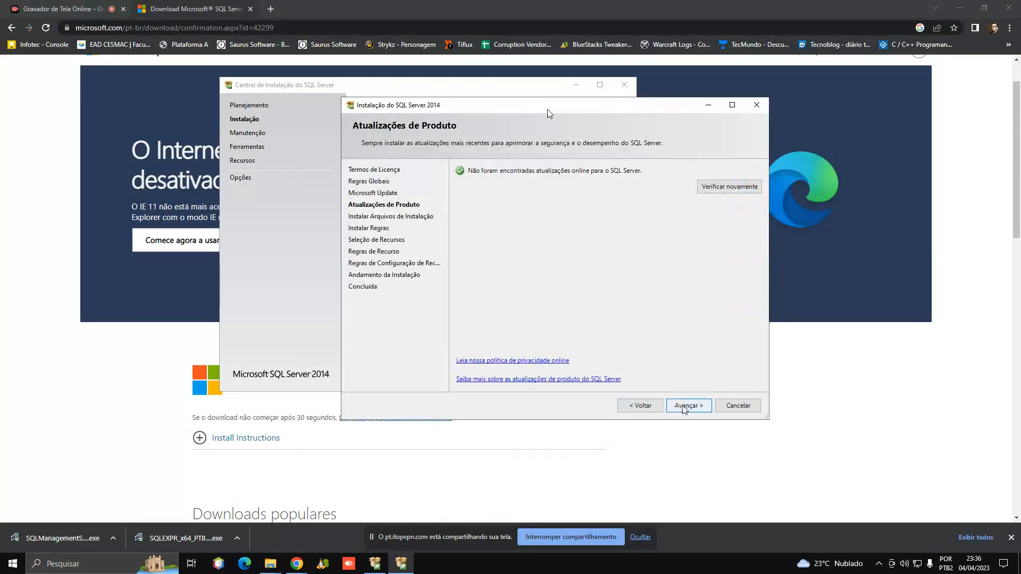
pyautogui.click(686, 406)
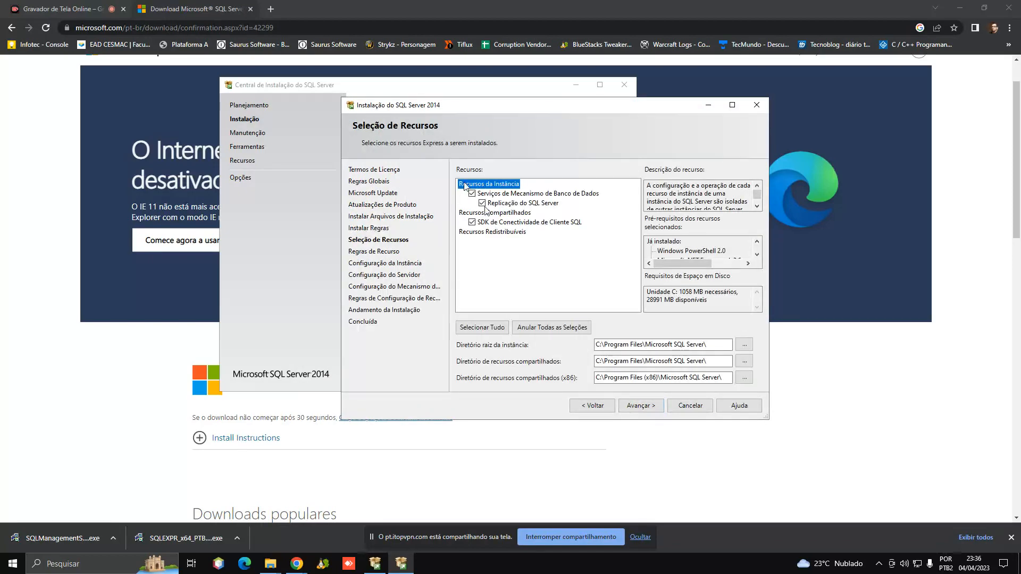
pyautogui.click(656, 407)
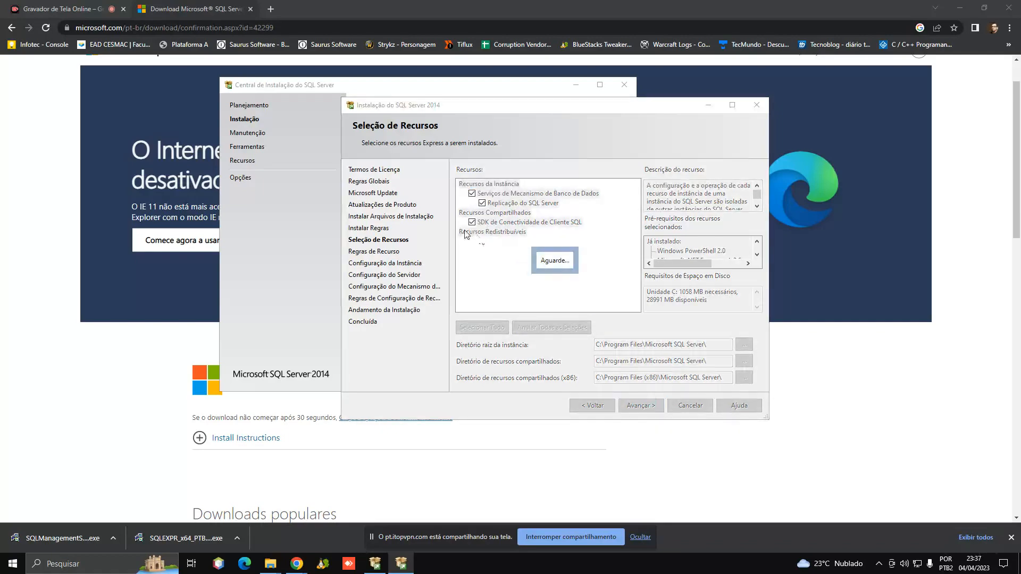
# Step: Name the SQL Server named instance SQL2014
pyautogui.doubleClick(554, 187)
pyautogui.click(576, 186)
pyautogui.moveTo(575, 186); pyautogui.dragTo(523, 186)
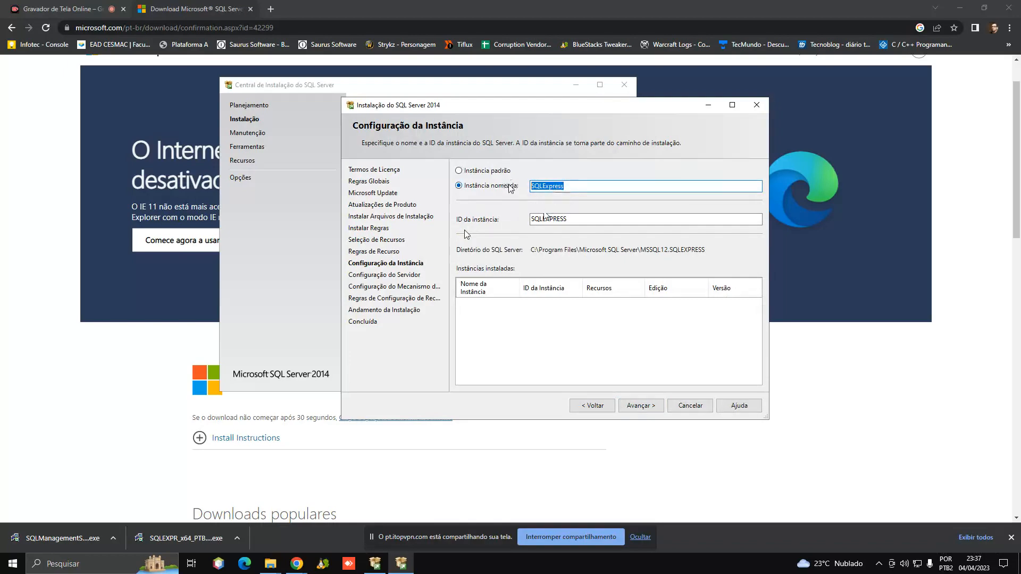
pyautogui.doubleClick(550, 219)
pyautogui.doubleClick(556, 188)
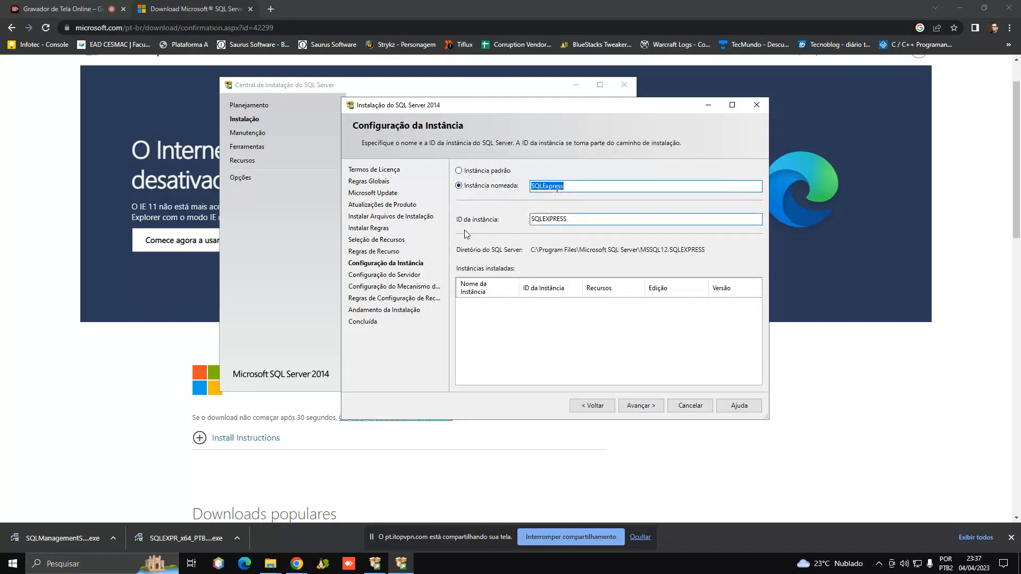
pyautogui.click(566, 187)
pyautogui.moveTo(578, 187); pyautogui.dragTo(495, 187)
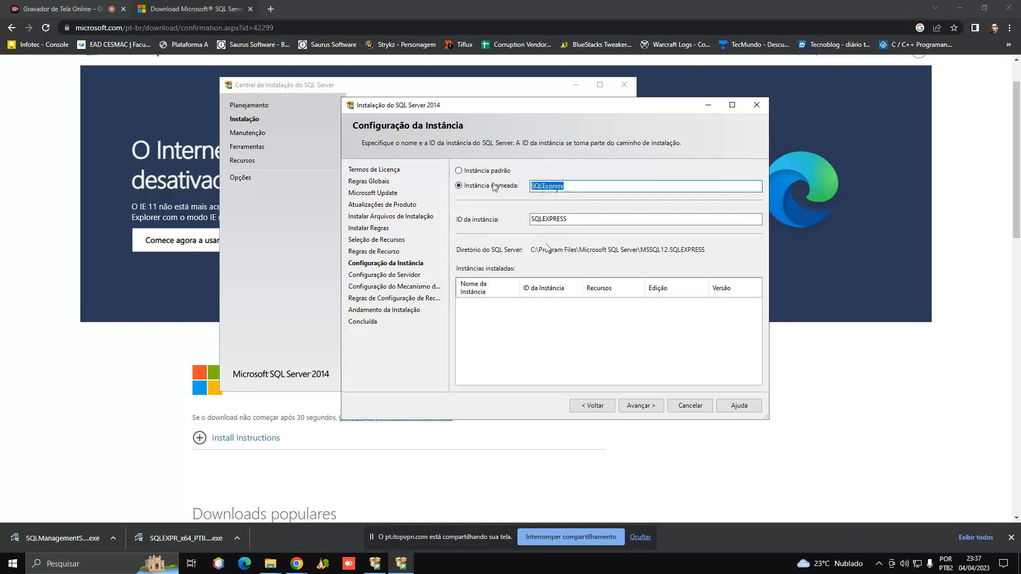
pyautogui.write('SQL2014')
pyautogui.press('Tab')
# Step: Make sure the instance name and instance ID are both SQL2014, and continue to the server configuration
pyautogui.click(548, 186)
pyautogui.click(548, 216)
pyautogui.moveTo(568, 186); pyautogui.dragTo(511, 184)
pyautogui.click(574, 191)
pyautogui.click(562, 219)
pyautogui.click(557, 187)
pyautogui.click(555, 218)
pyautogui.click(556, 189)
pyautogui.click(556, 218)
pyautogui.doubleClick(557, 187)
pyautogui.write('S')
pyautogui.press('Tab')
pyautogui.click(548, 219)
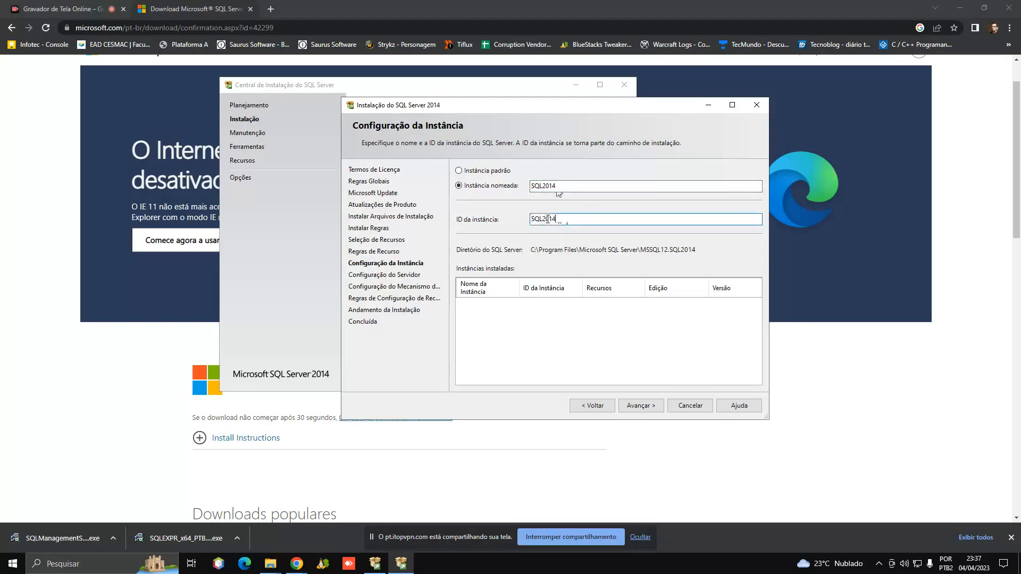
pyautogui.click(639, 406)
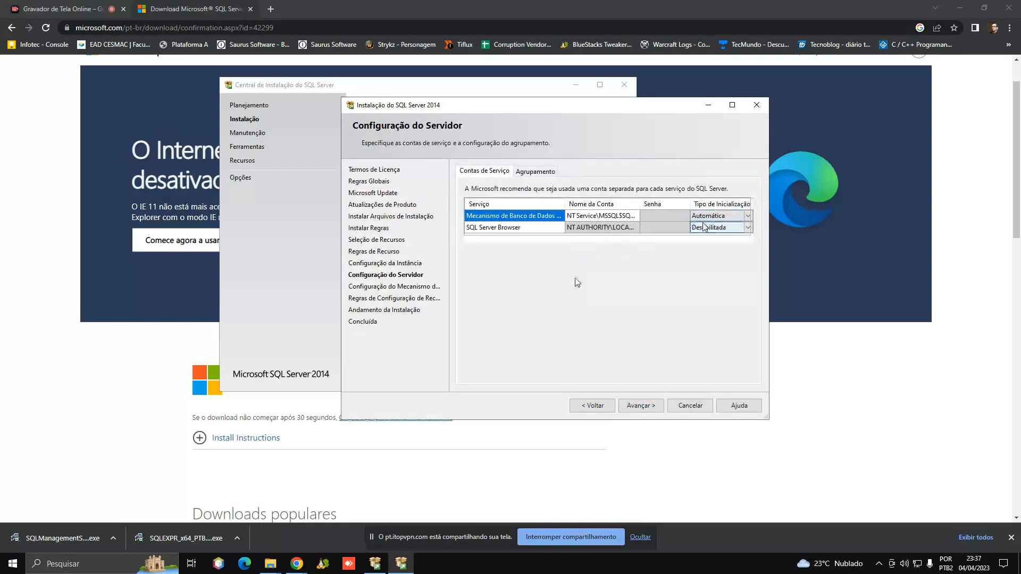
# Step: Set the SQL Server Browser service's startup type to Automática and continue to the database engine configuration
pyautogui.click(747, 228)
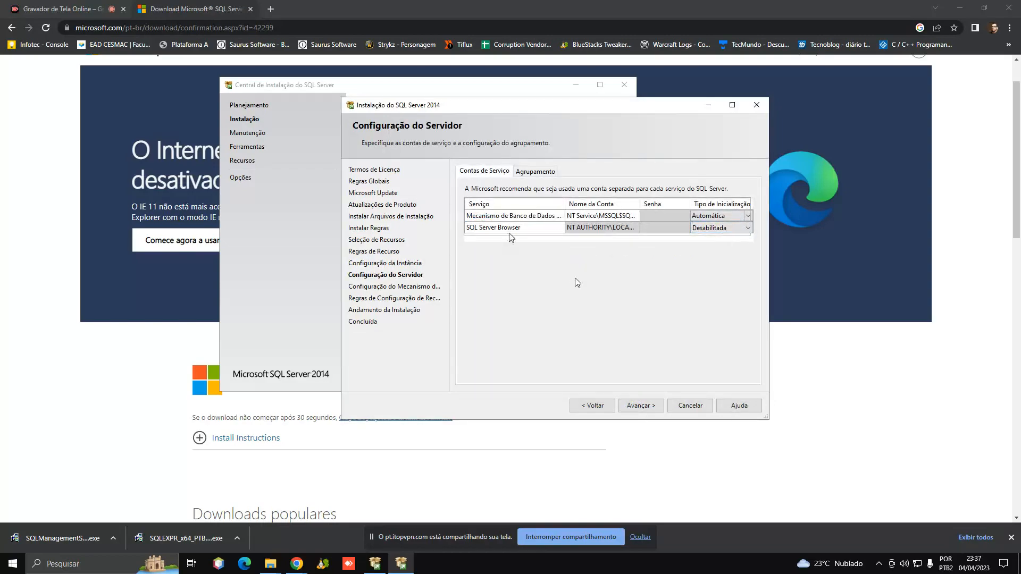
pyautogui.click(747, 228)
pyautogui.click(715, 237)
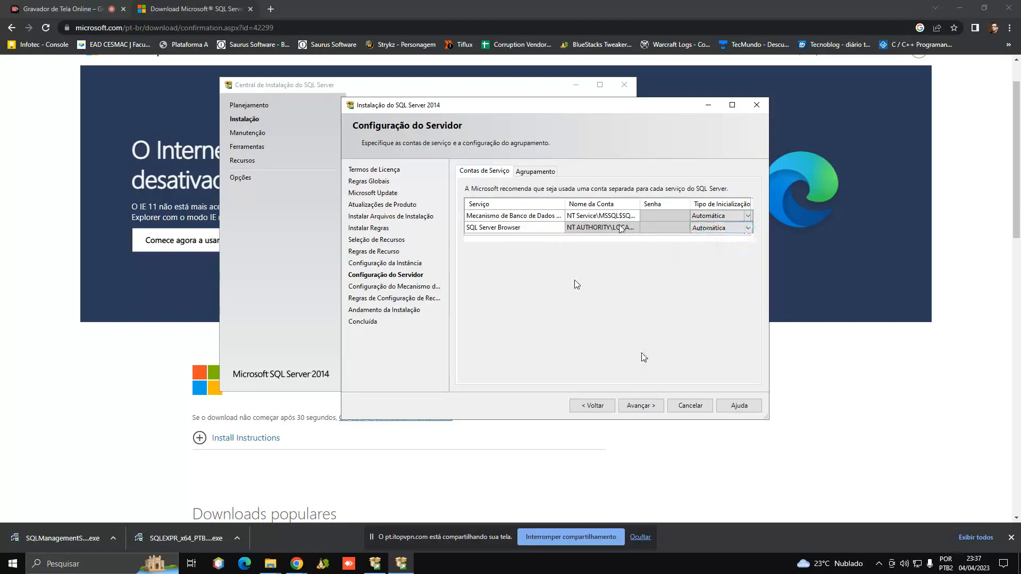
pyautogui.click(640, 405)
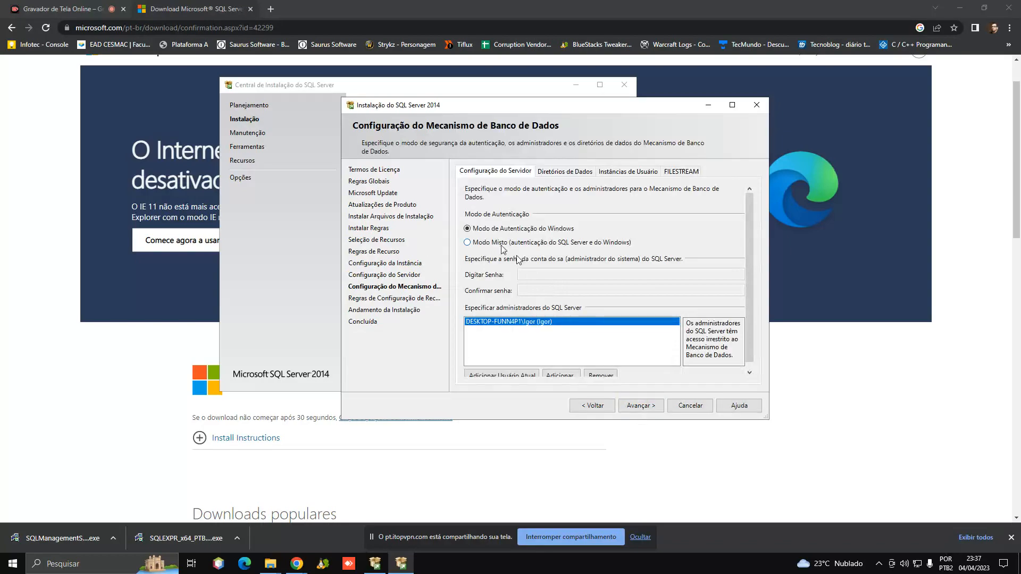
# Step: Choose Modo Misto authentication, and enter and confirm the sa account password
pyautogui.click(507, 242)
pyautogui.click(541, 277)
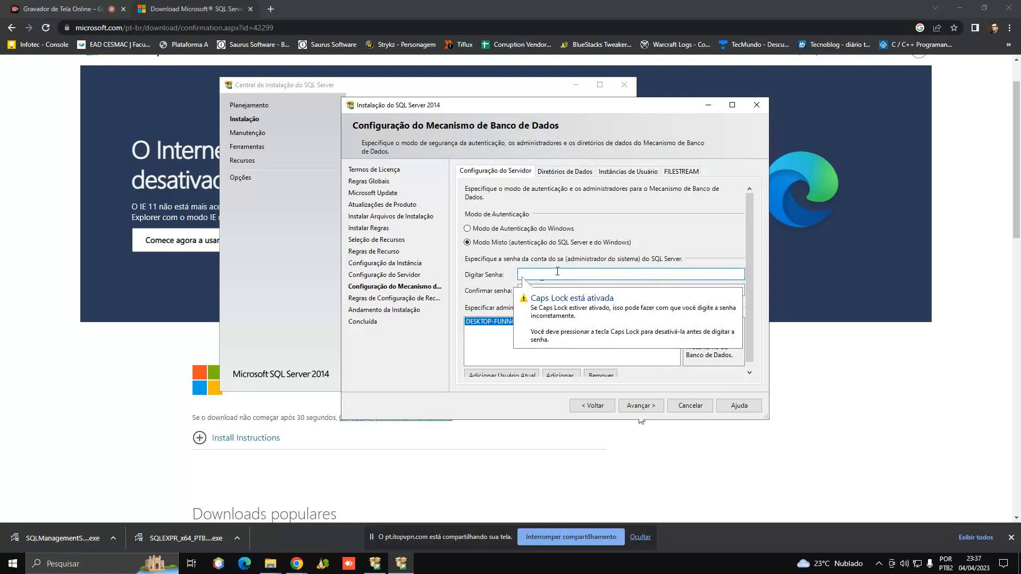
pyautogui.press('capslock')
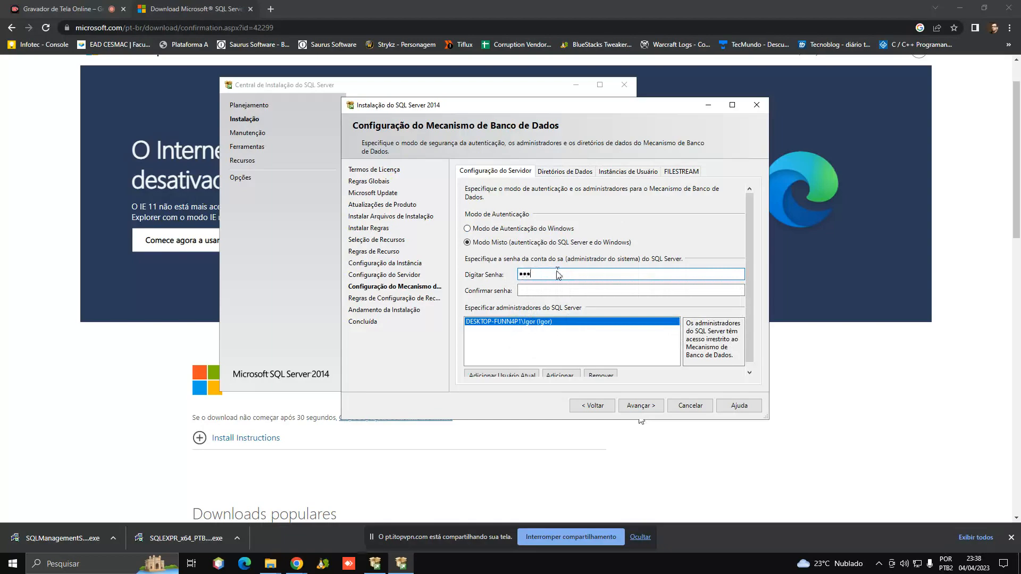
pyautogui.press('Tab')
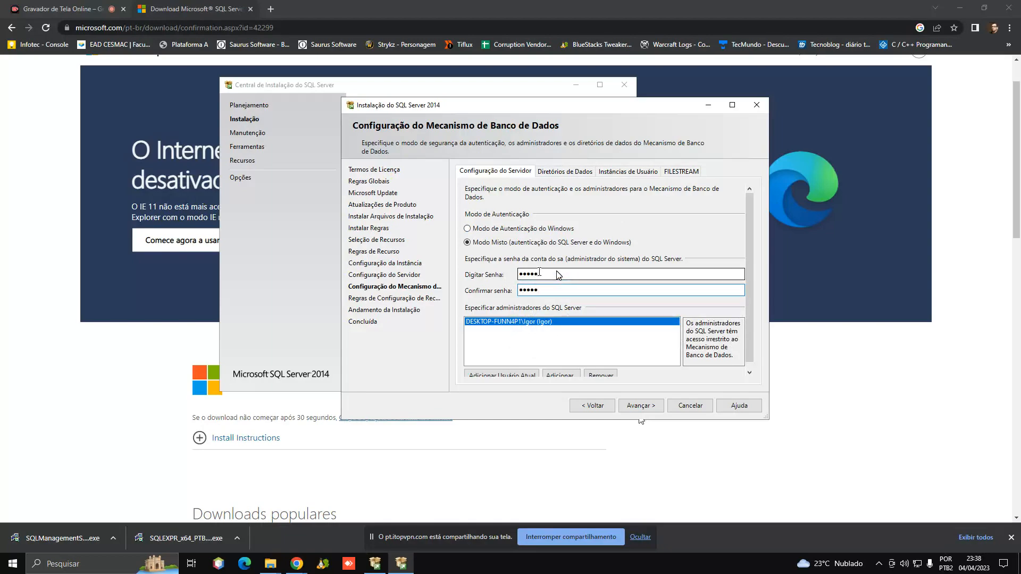
pyautogui.hotkey('shift', 'Tab')
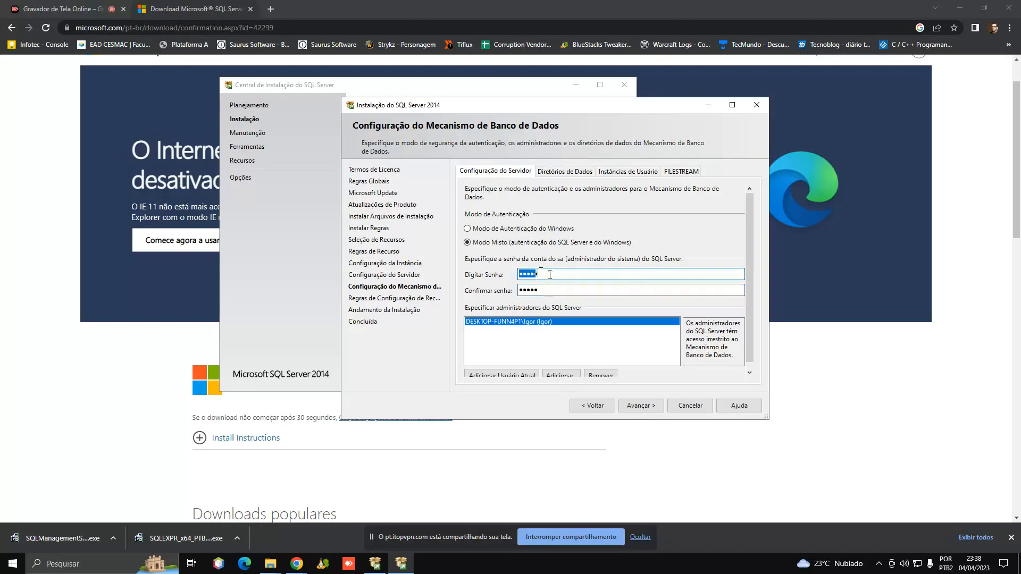
pyautogui.press('Tab')
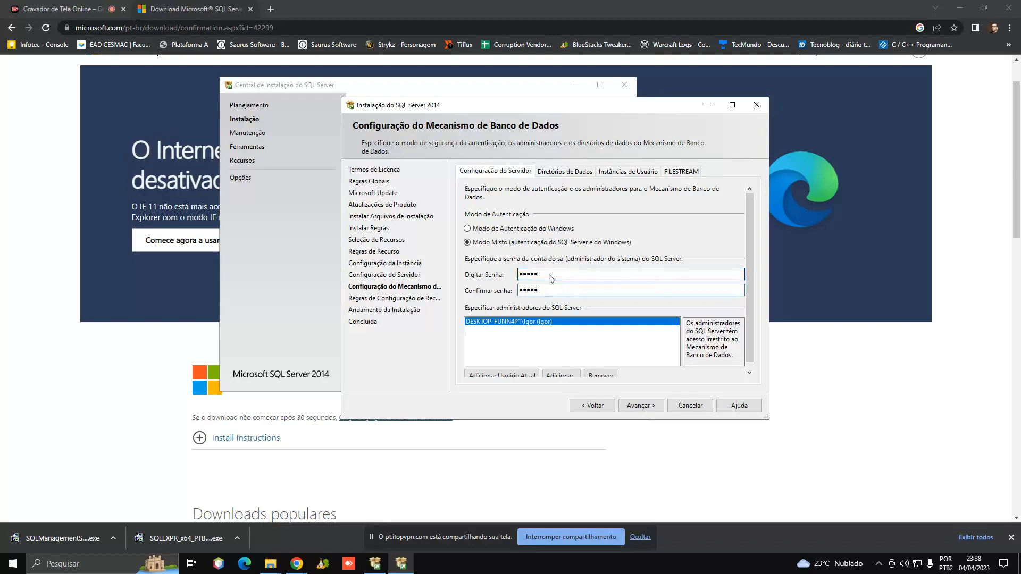
pyautogui.write('•••••')
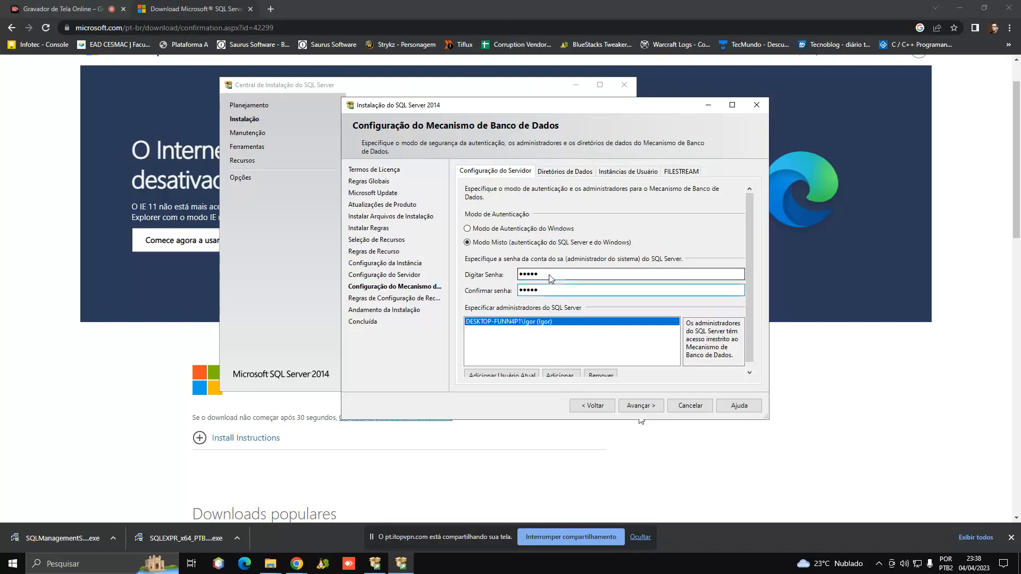
pyautogui.hotkey('shift', 'Tab')
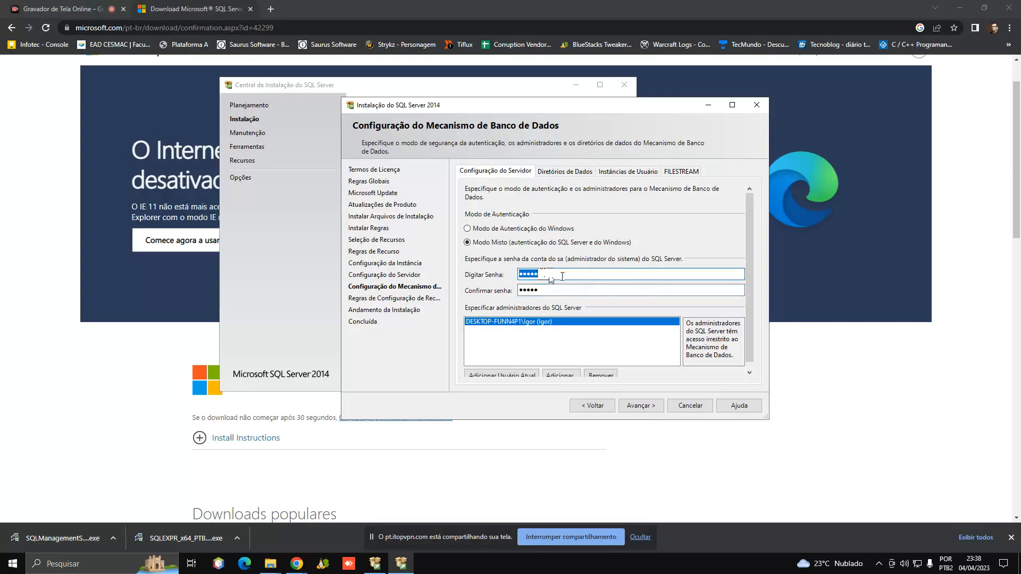
pyautogui.write('•••••')
pyautogui.press('Tab')
pyautogui.write('•••••')
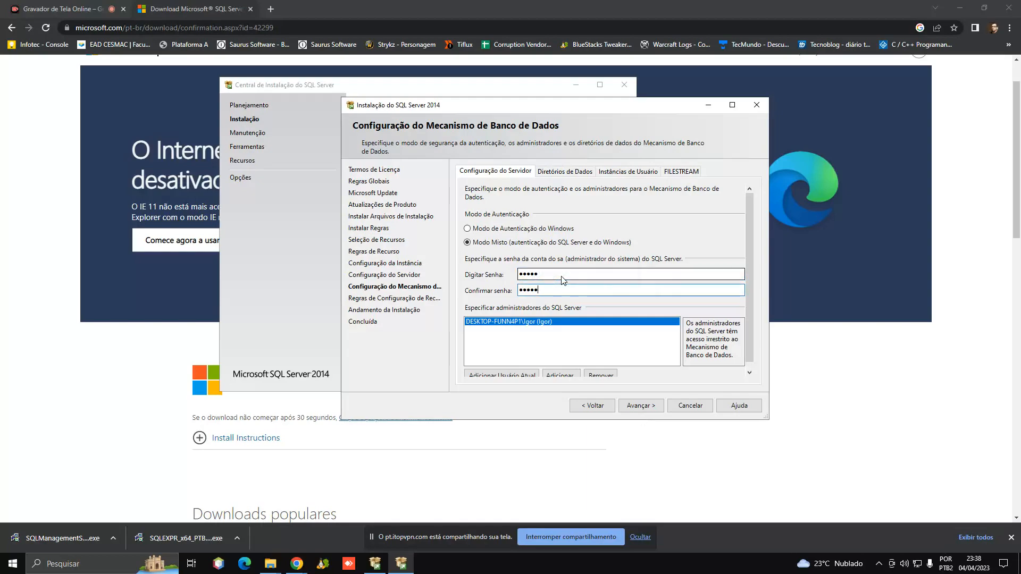
# Step: Continue from the database engine configuration to start installing the SQL2014 instance
pyautogui.click(633, 405)
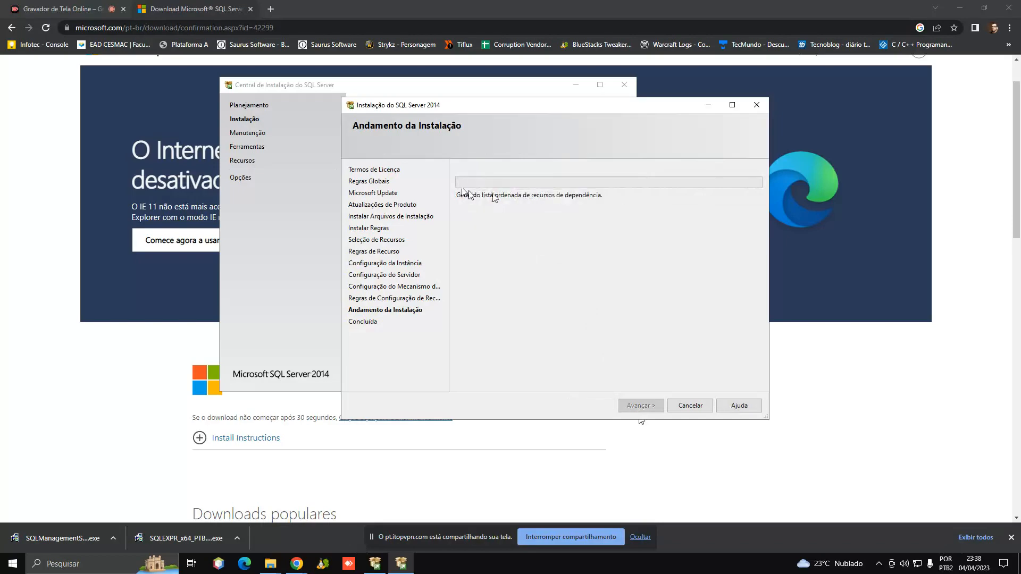
pyautogui.moveTo(539, 117); pyautogui.dragTo(507, 114)
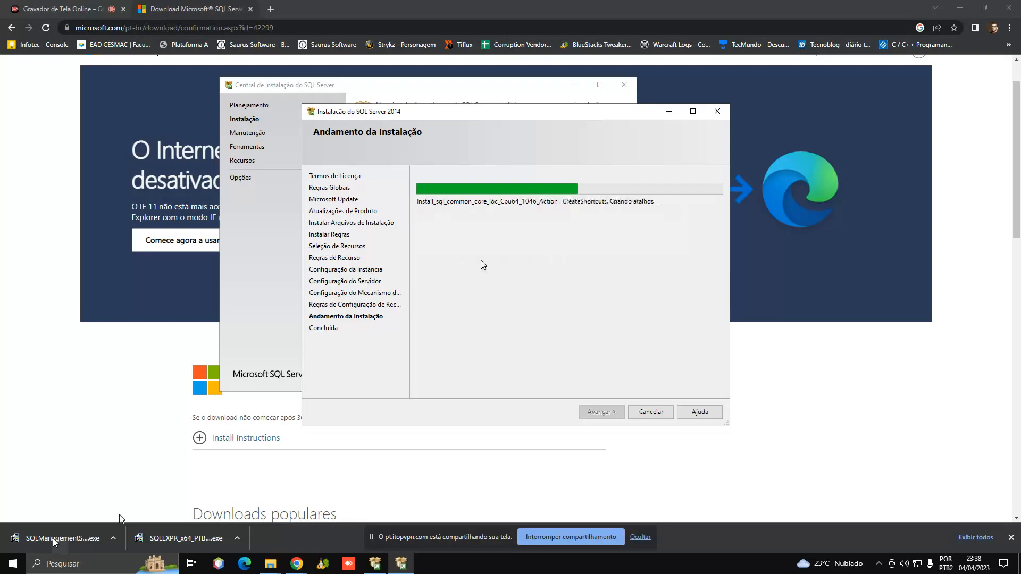
pyautogui.moveTo(475, 117); pyautogui.dragTo(537, 133)
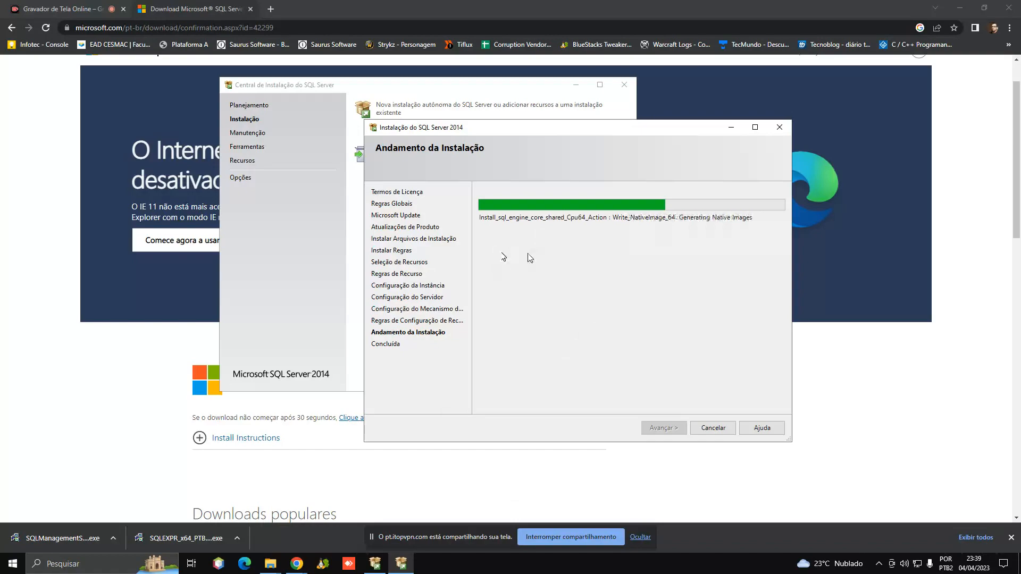
pyautogui.moveTo(515, 132); pyautogui.dragTo(546, 131)
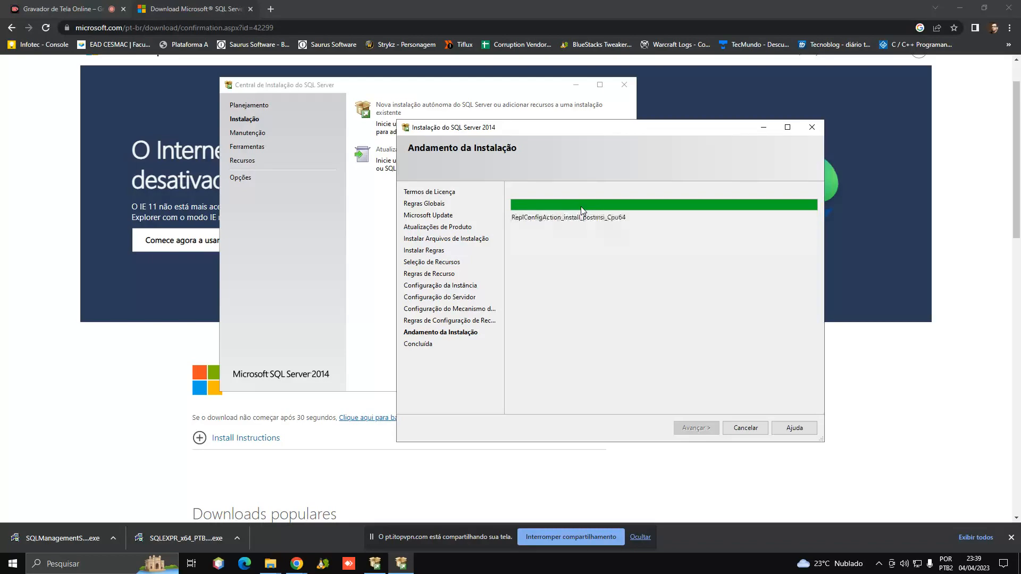
pyautogui.moveTo(541, 136); pyautogui.dragTo(574, 126)
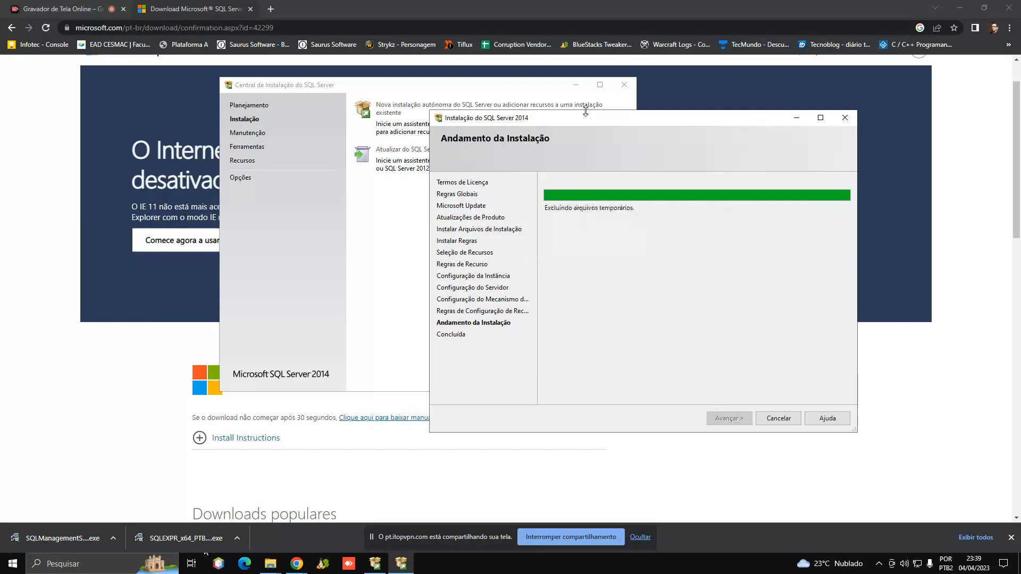
pyautogui.moveTo(579, 121); pyautogui.dragTo(592, 154)
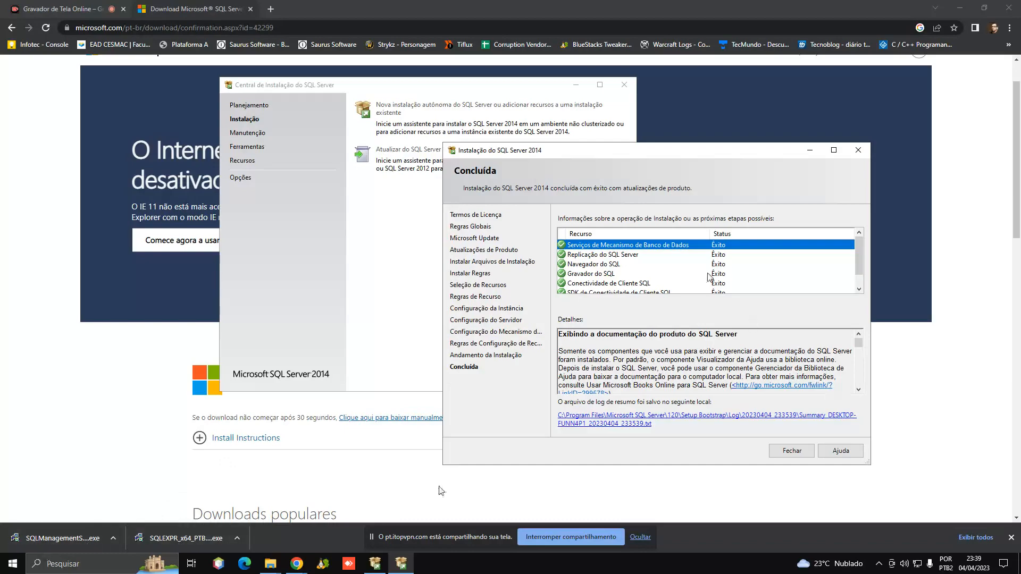
# Step: Close the finished setup wizard and the SQL Server installation center, and launch the downloaded SQL Management Studio installer
pyautogui.click(782, 455)
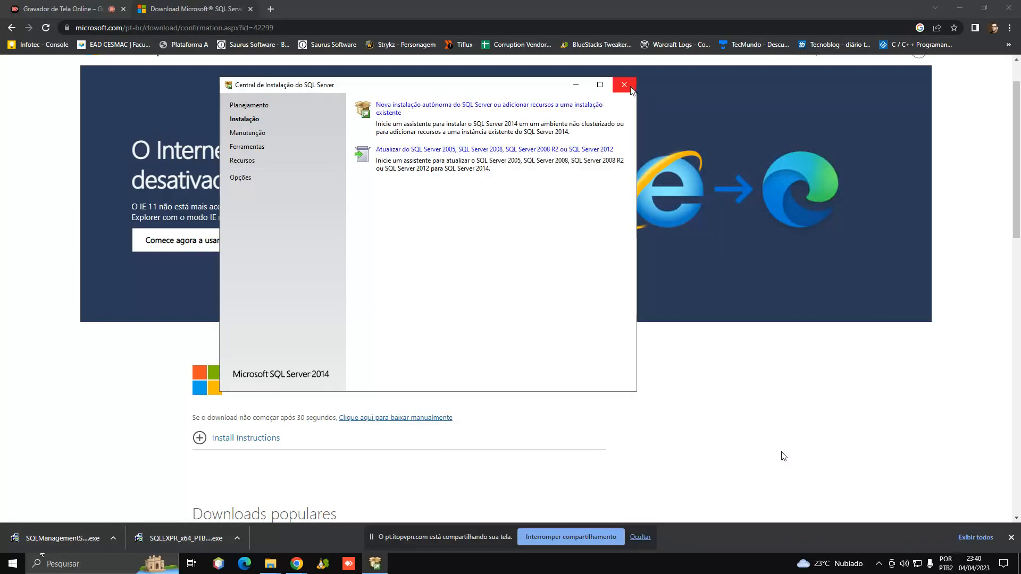
pyautogui.click(624, 84)
pyautogui.click(60, 538)
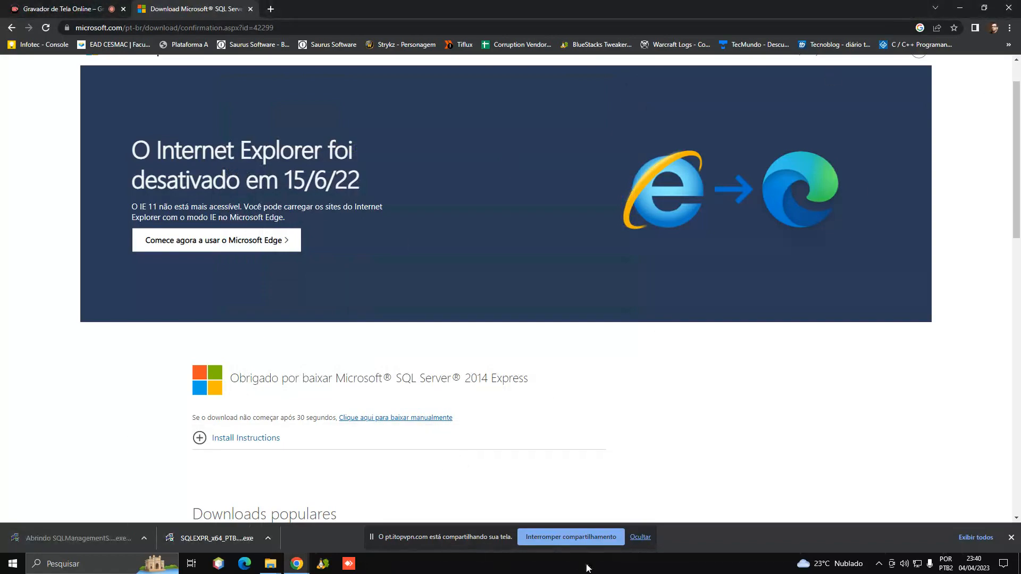
pyautogui.click(297, 563)
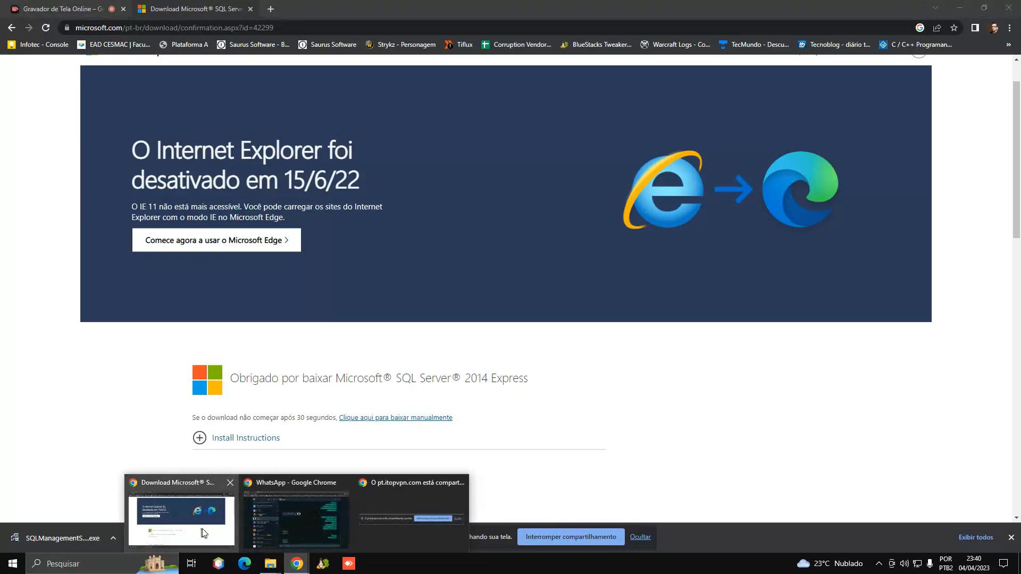
pyautogui.click(40, 8)
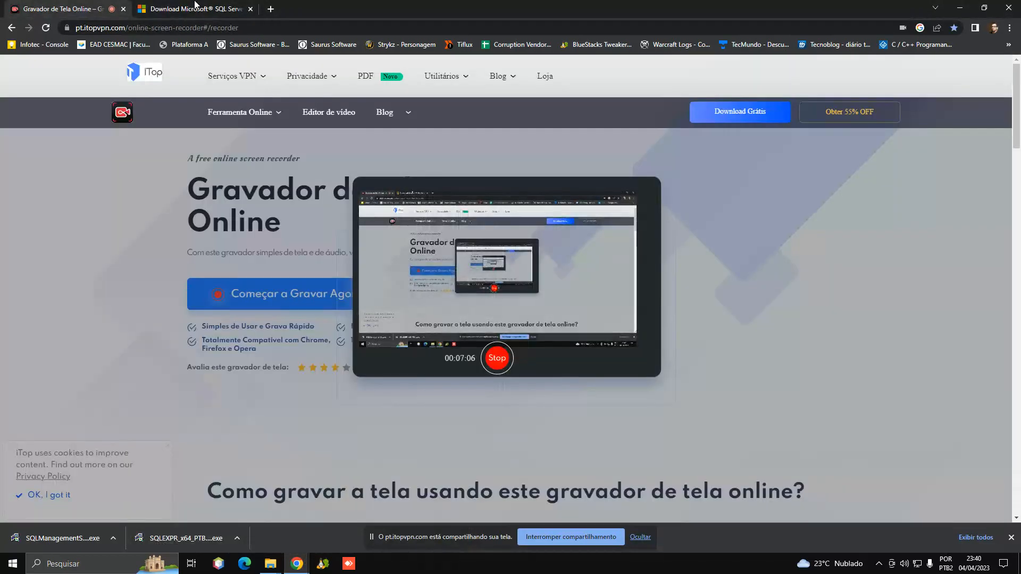
pyautogui.click(163, 7)
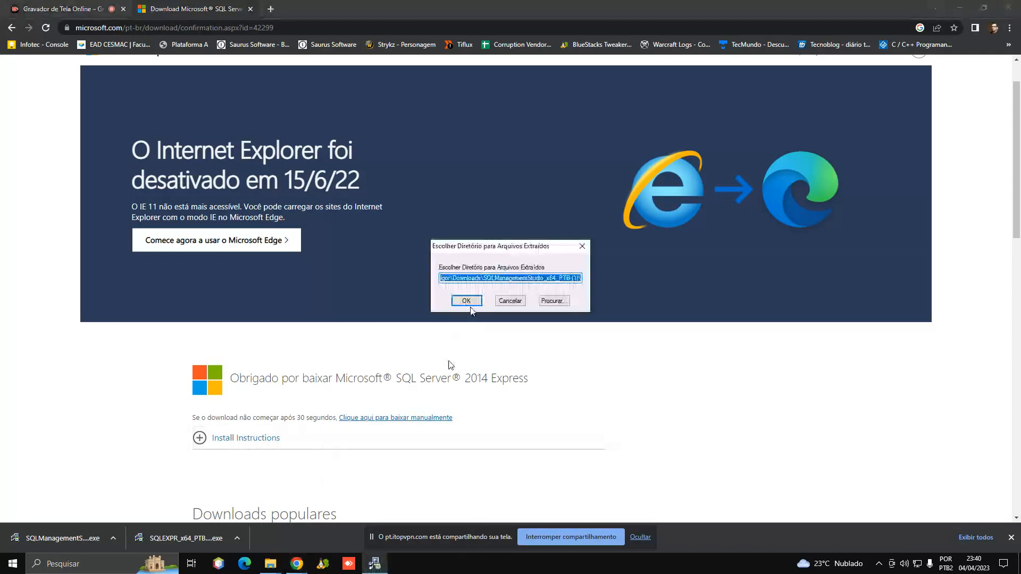
# Step: Extract the Management Studio setup files to the proposed folder and start a new standalone SQL Server installation
pyautogui.click(468, 302)
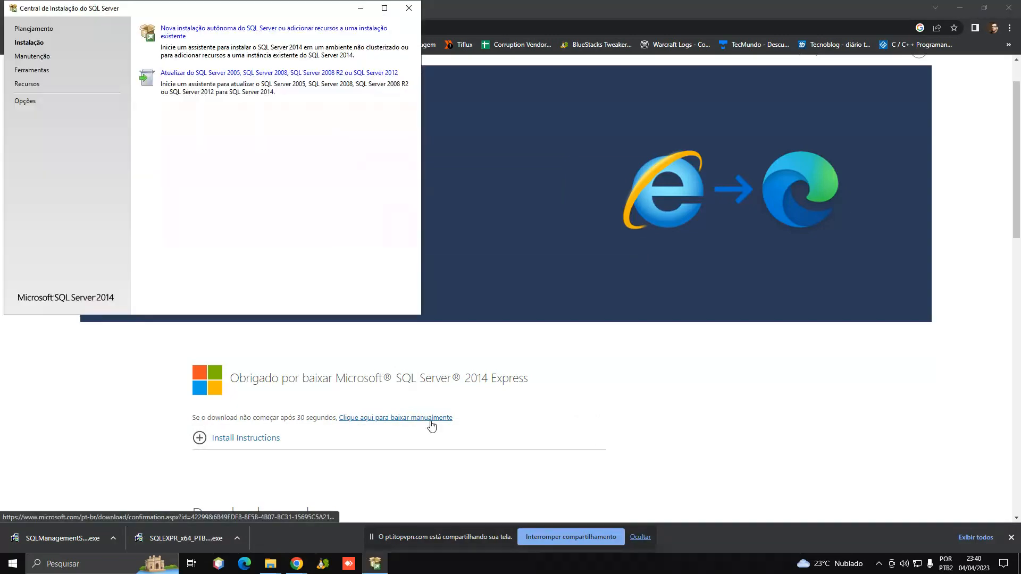
pyautogui.click(185, 37)
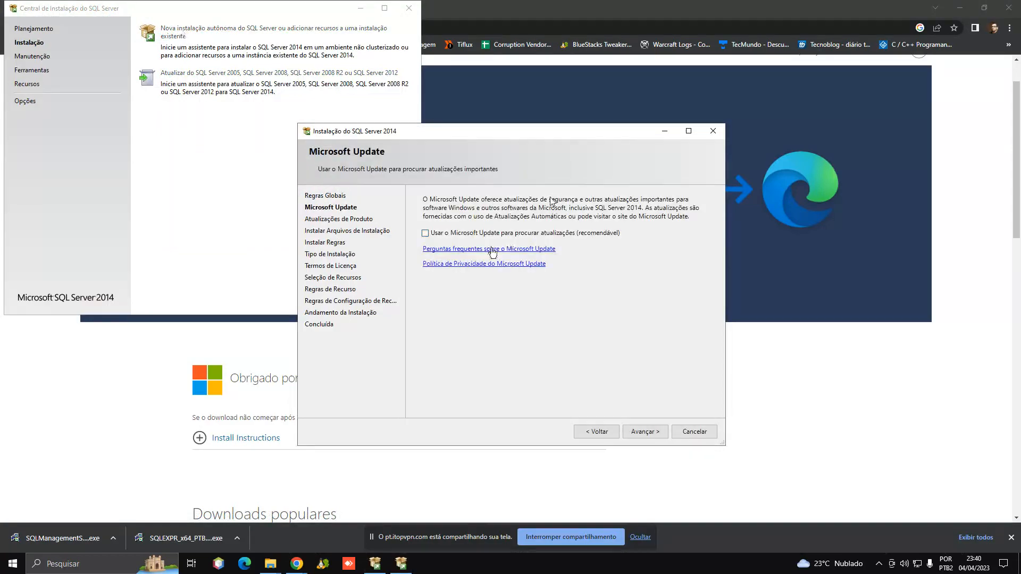
# Step: Proceed through the update checks with Microsoft Update left off, and keep the option to perform a new SQL Server 2014 installation
pyautogui.click(644, 431)
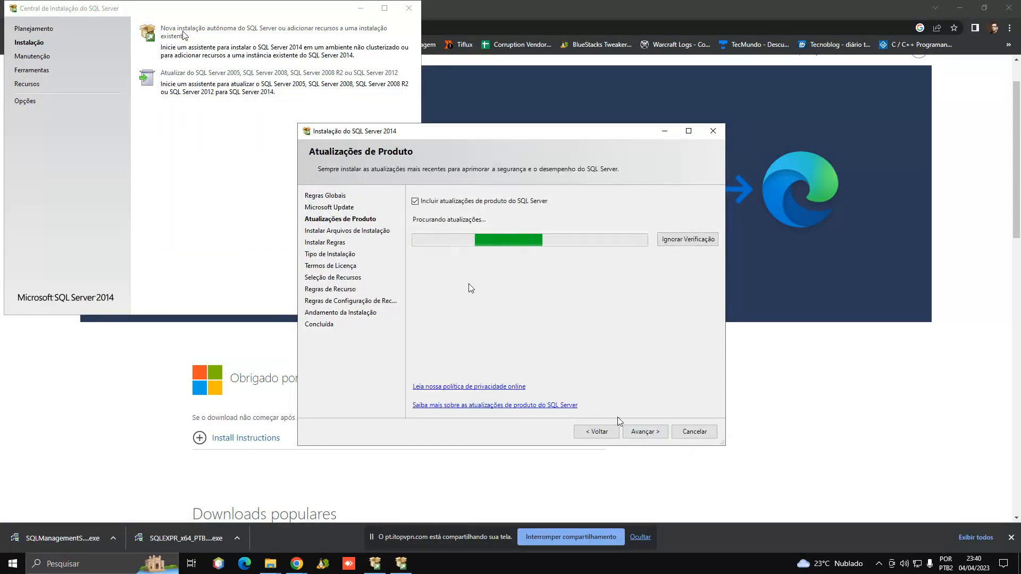
pyautogui.click(644, 431)
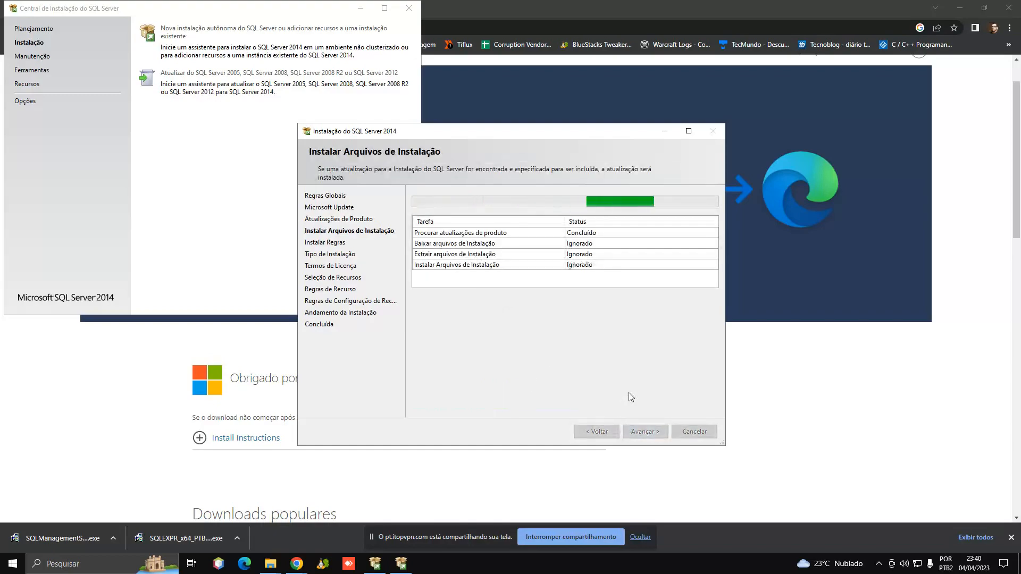
pyautogui.click(644, 431)
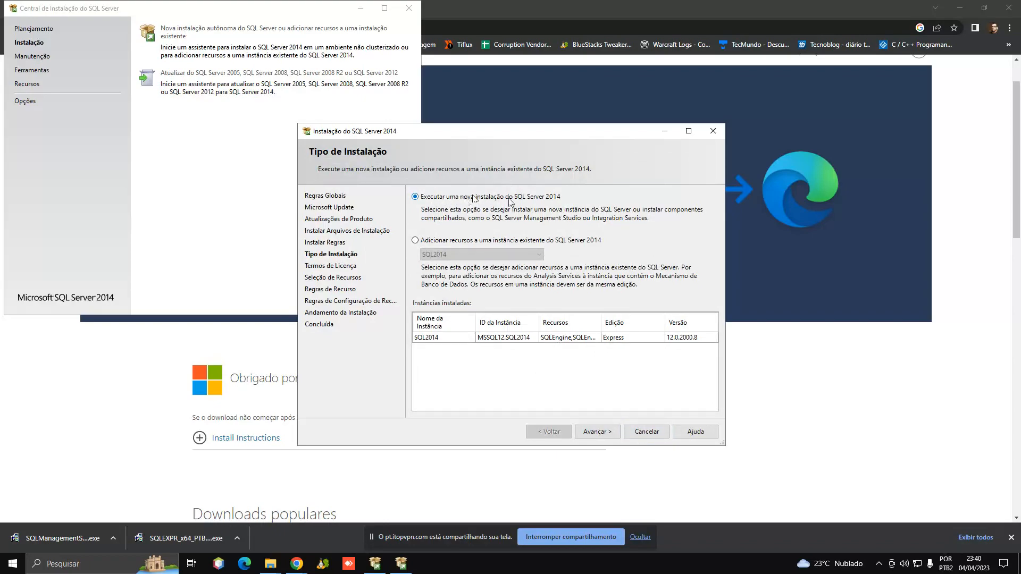
pyautogui.click(594, 431)
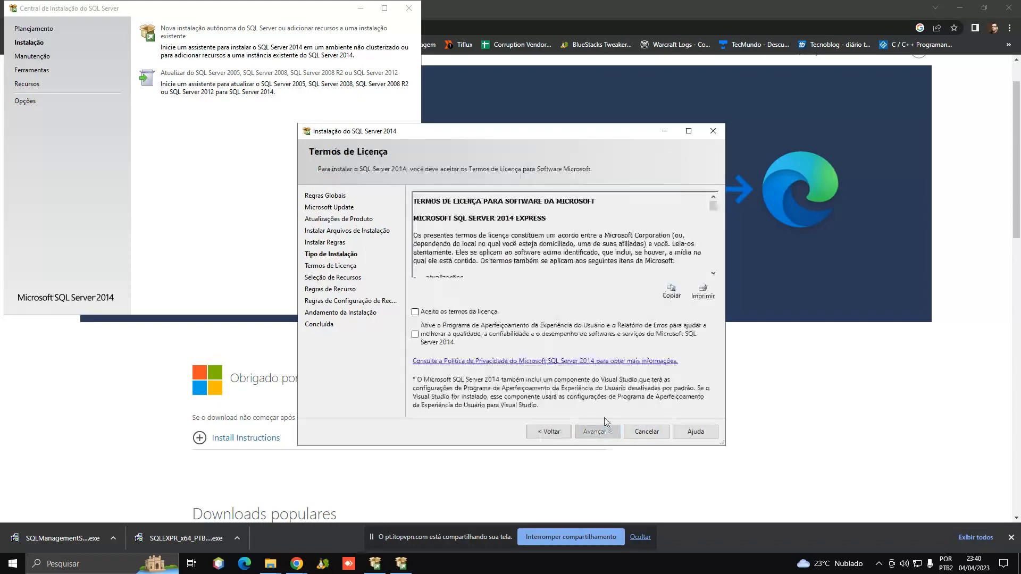
# Step: Accept the license terms and install the preselected shared features, including the basic and complete management tools
pyautogui.click(462, 313)
pyautogui.click(596, 429)
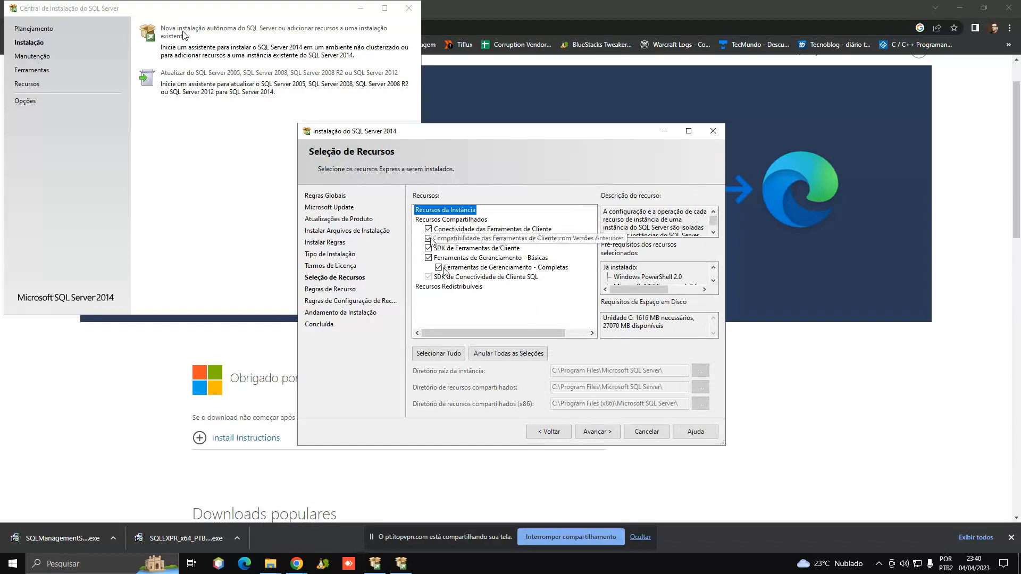
pyautogui.click(604, 435)
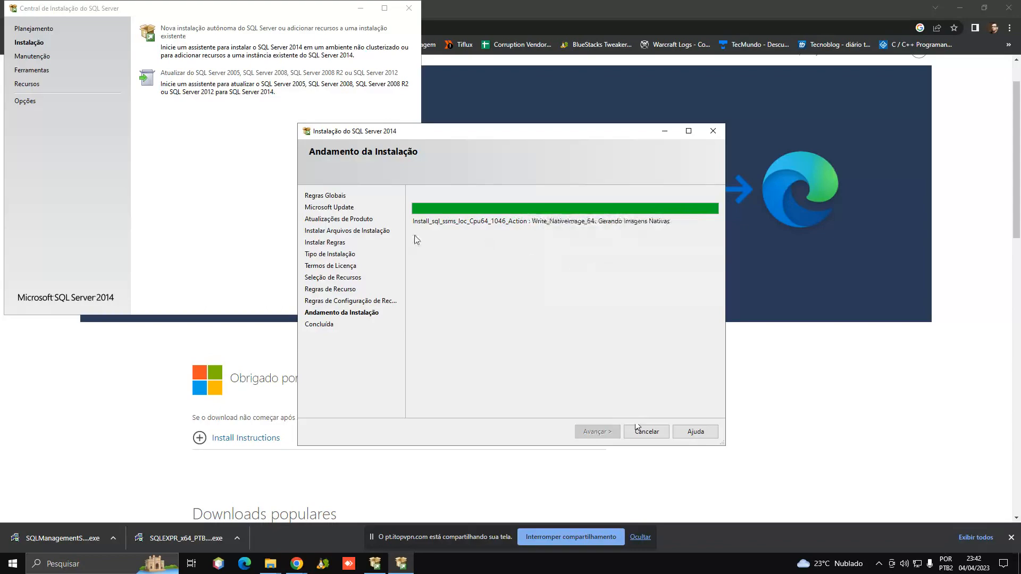
pyautogui.click(494, 3)
pyautogui.click(110, 3)
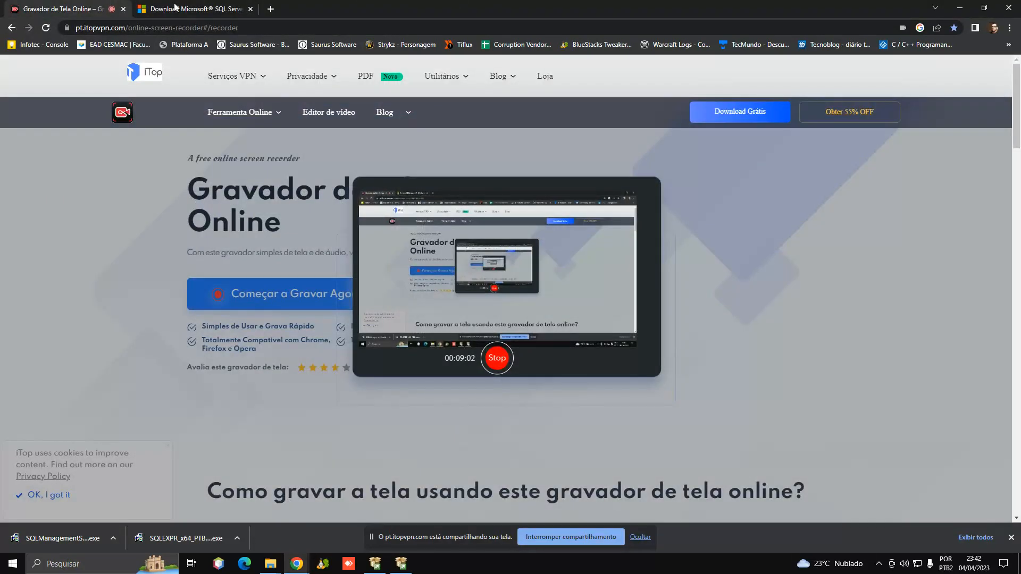
pyautogui.click(174, 7)
pyautogui.click(400, 565)
pyautogui.click(378, 565)
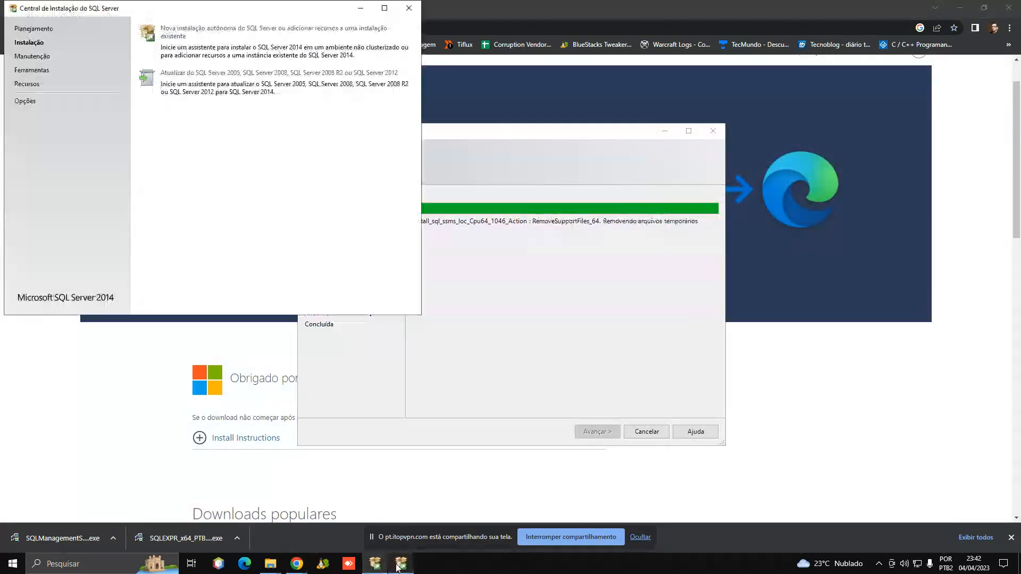
pyautogui.click(505, 422)
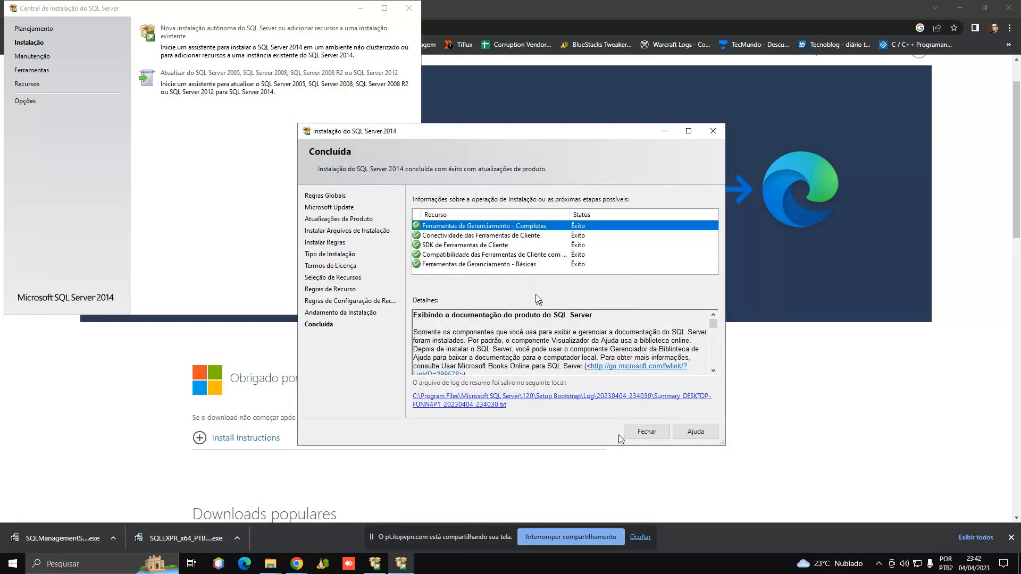
# Step: Close the completed Management Studio setup wizard
pyautogui.click(646, 431)
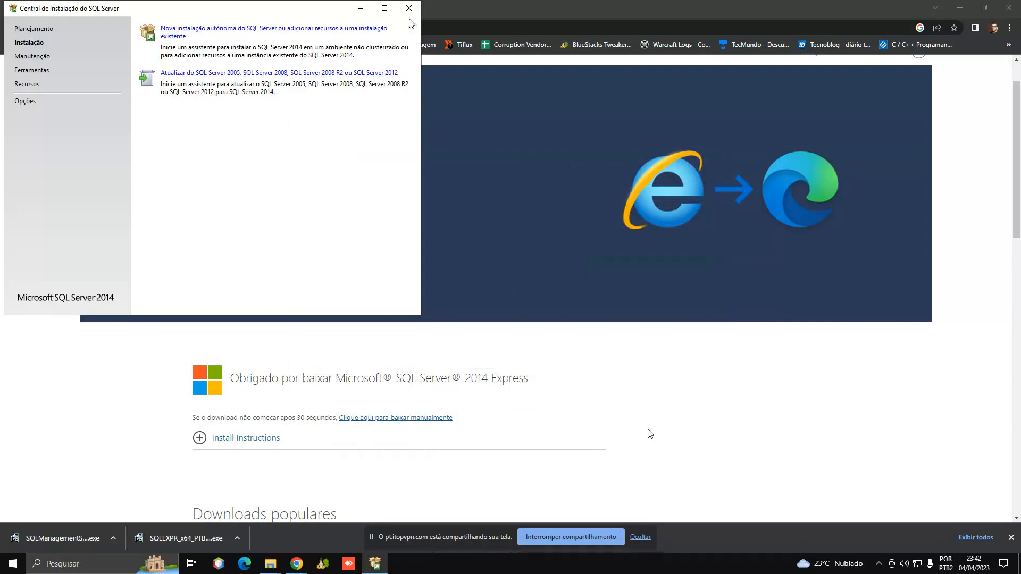